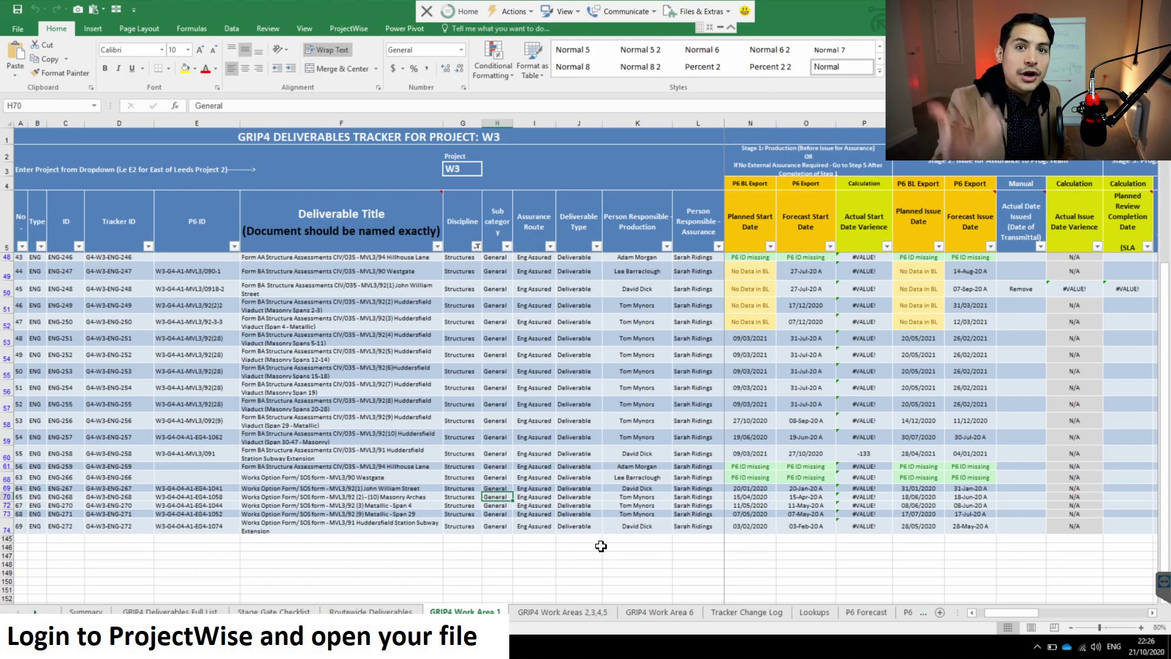
- Examine the deliverable titles and their forecast issue dates in the GRIP4 Work Area 1 sheet
left_click(379, 324)
left_click_drag(363, 271, 382, 496)
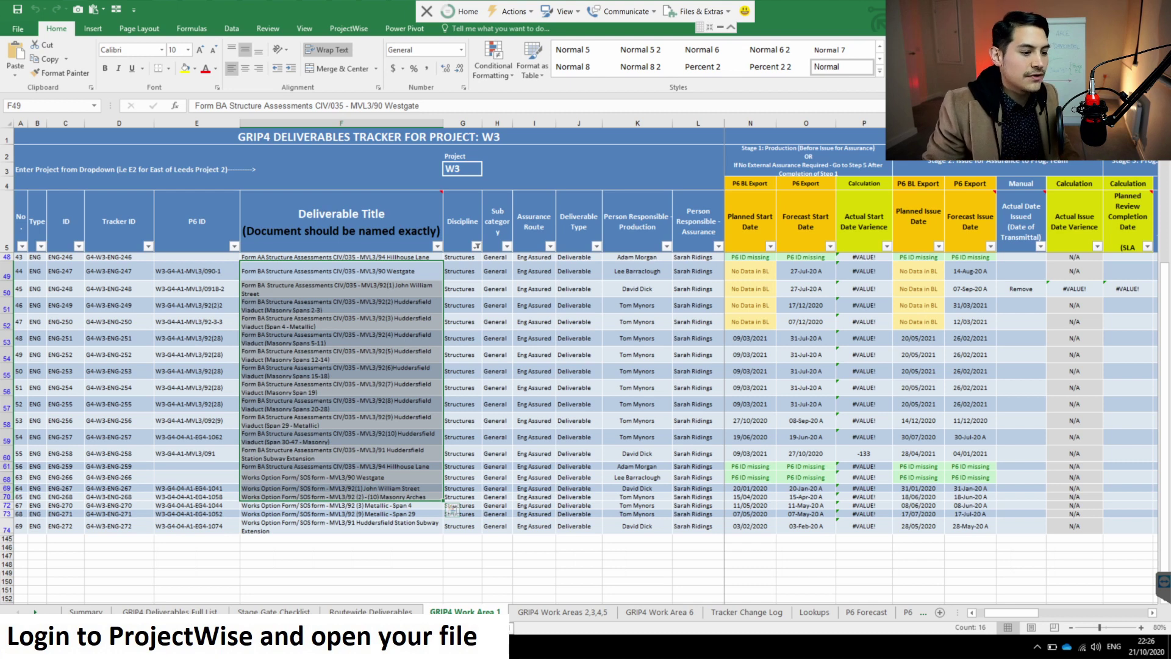
left_click(646, 611)
left_click(464, 611)
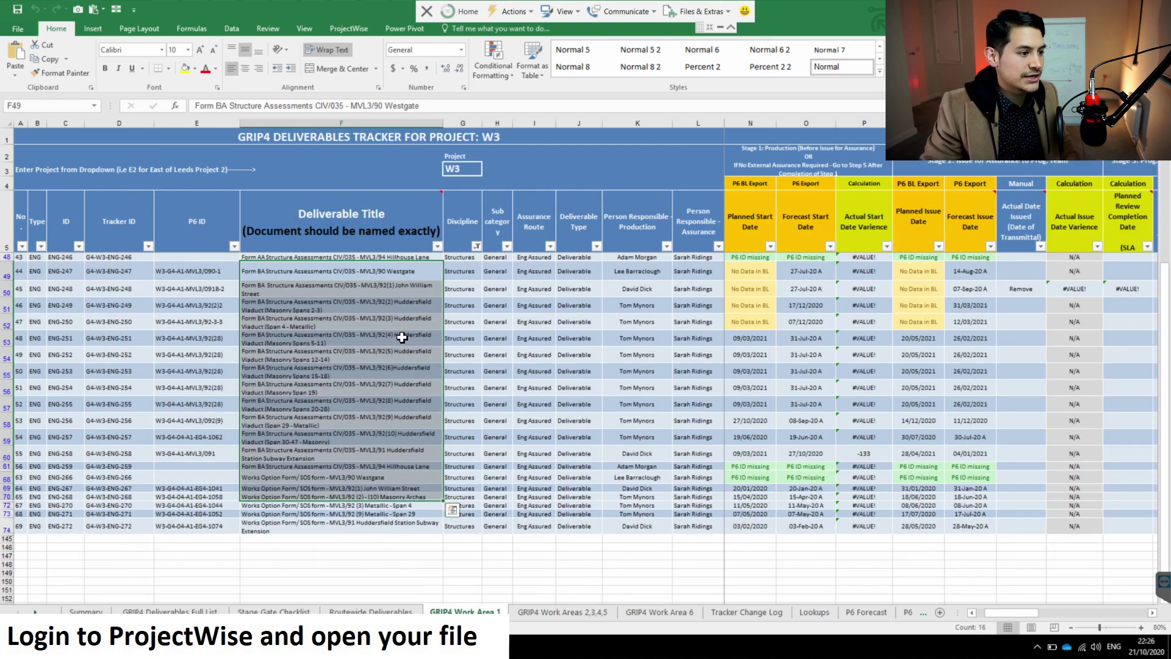
left_click(397, 338)
scroll(366, 317, "up", 2)
scroll(360, 305, "up", 2)
left_click_drag(353, 285, 364, 417)
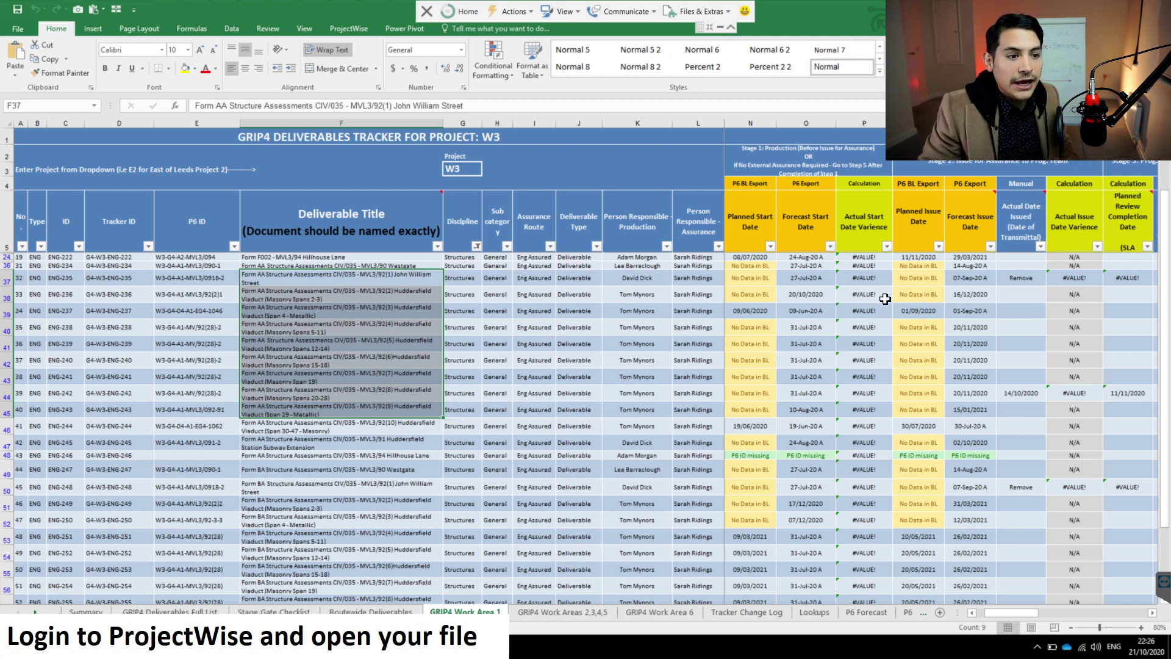
left_click_drag(980, 295, 983, 393)
scroll(985, 413, "down", 2)
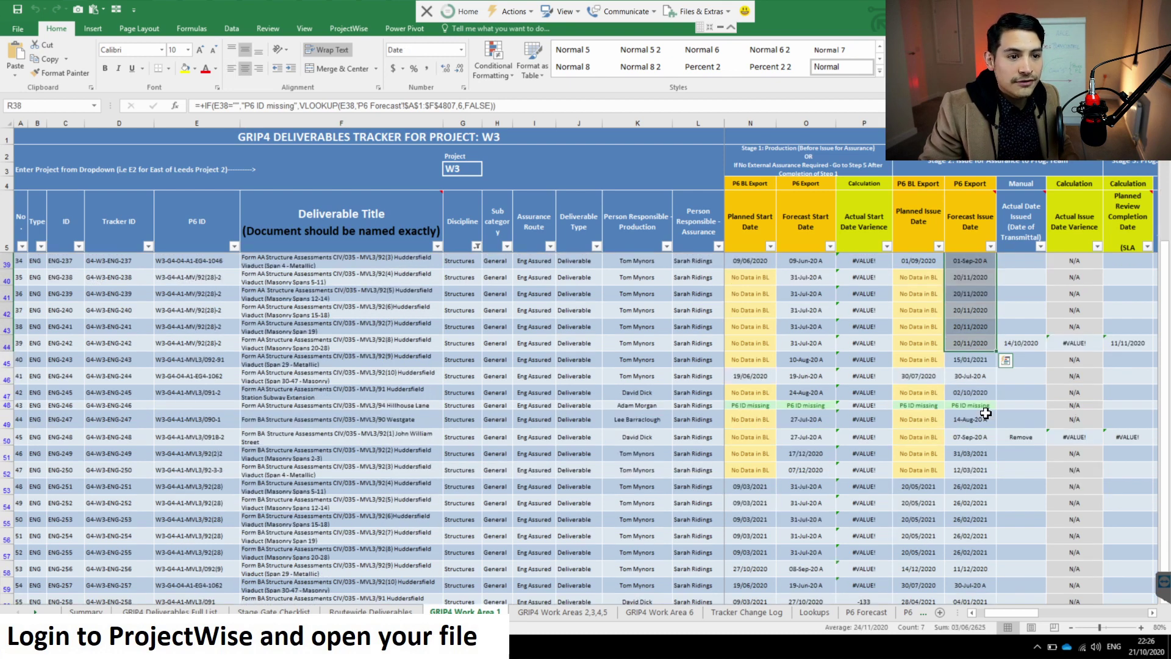
scroll(986, 413, "down", 3)
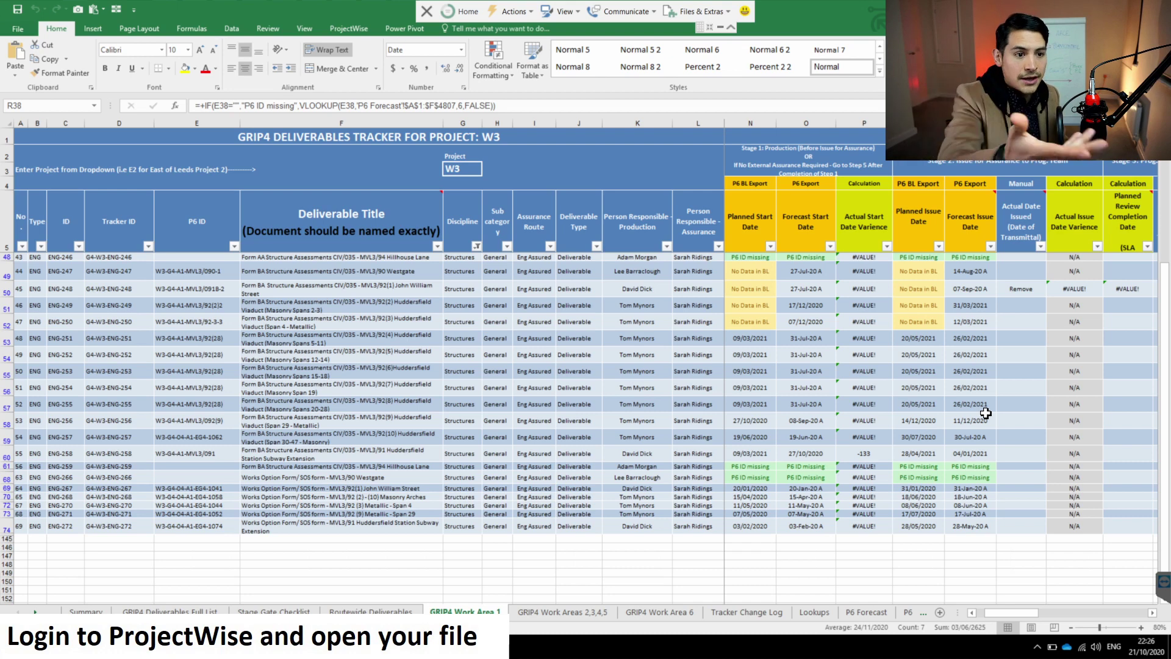
left_click(881, 373)
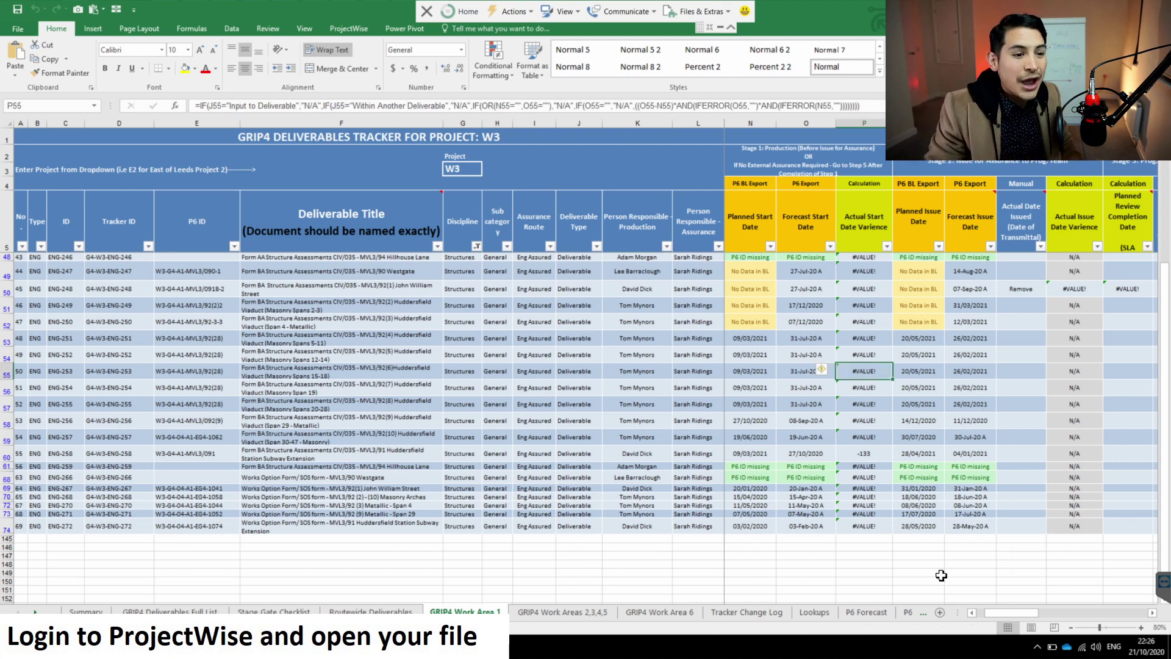
left_click(962, 436)
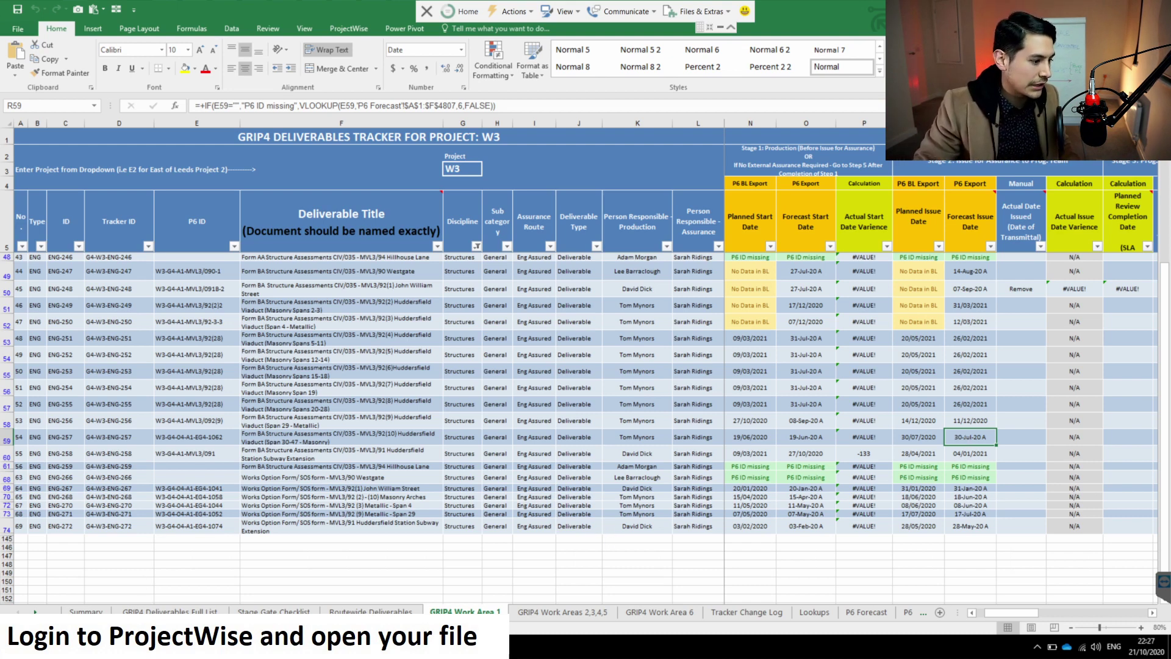
- Switch to Power BI, review the Tracker page's deliverables chart, table and discipline donut, and return to the Excel tracker
key("alt+Tab")
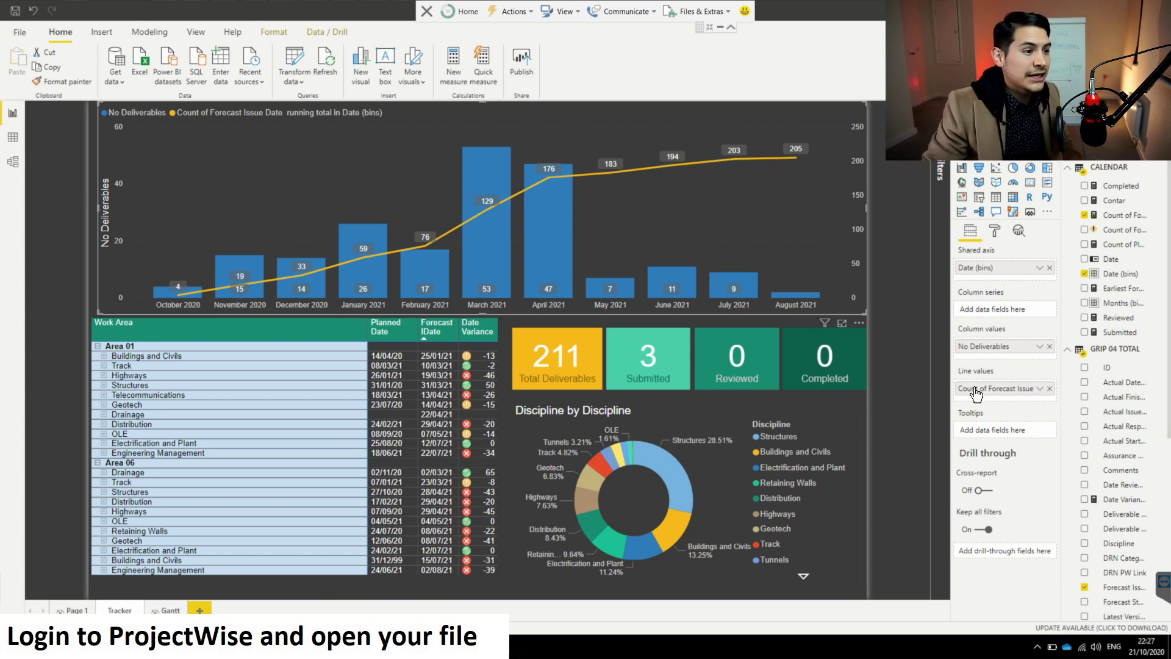
mouse_move(365, 284)
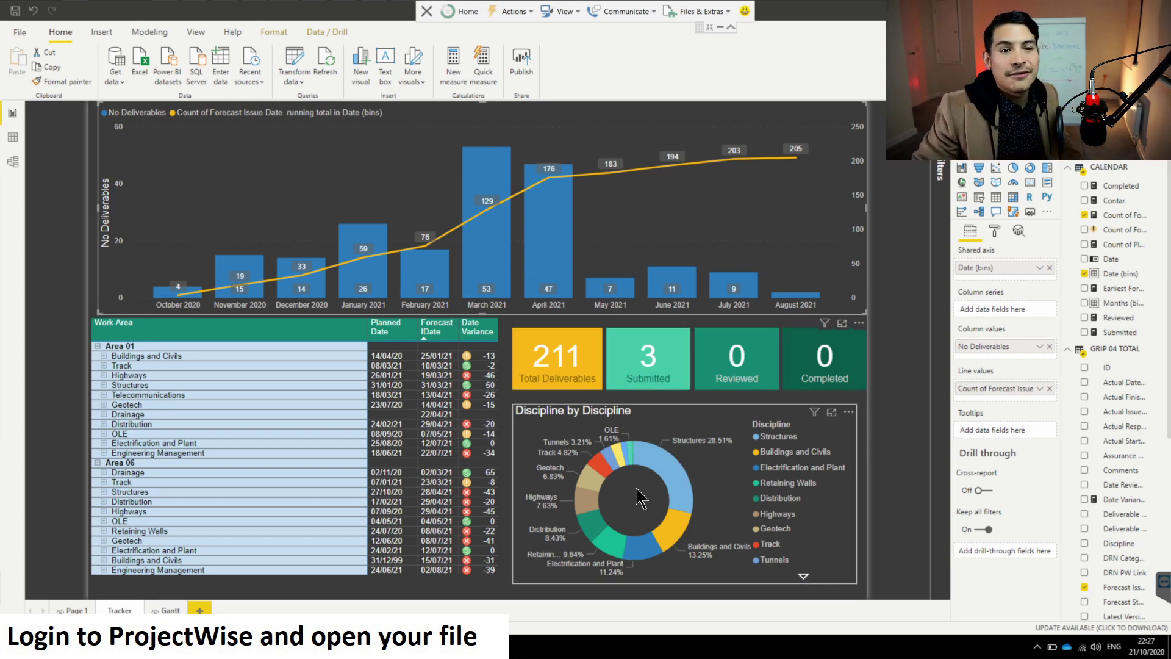
mouse_move(678, 484)
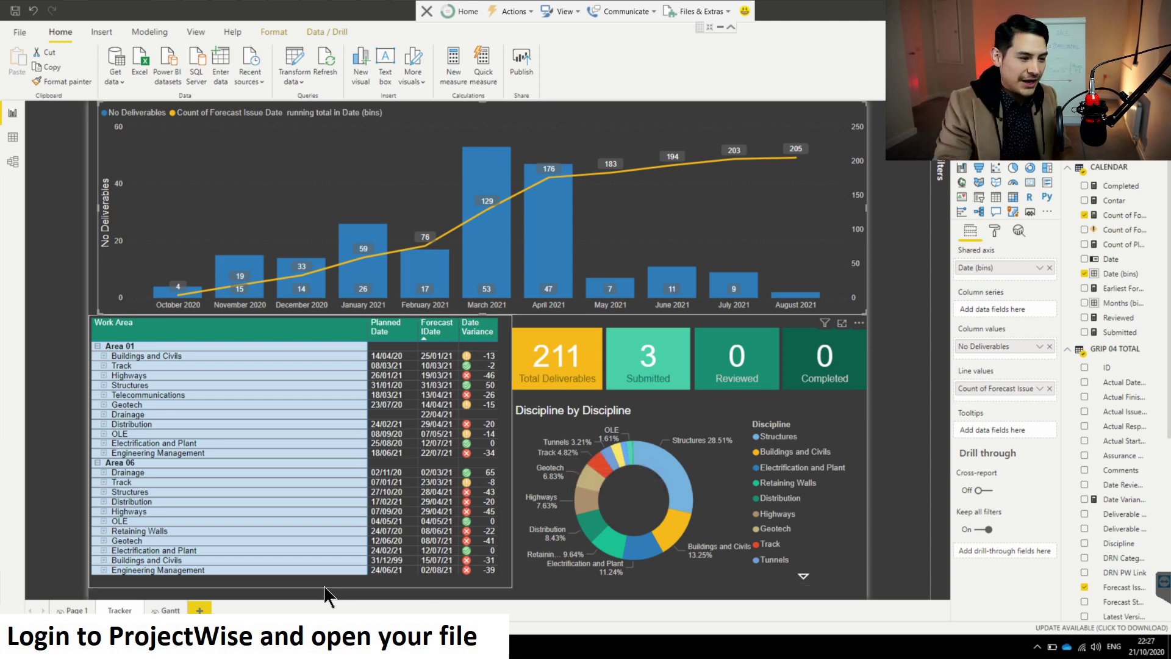
key("alt+Tab")
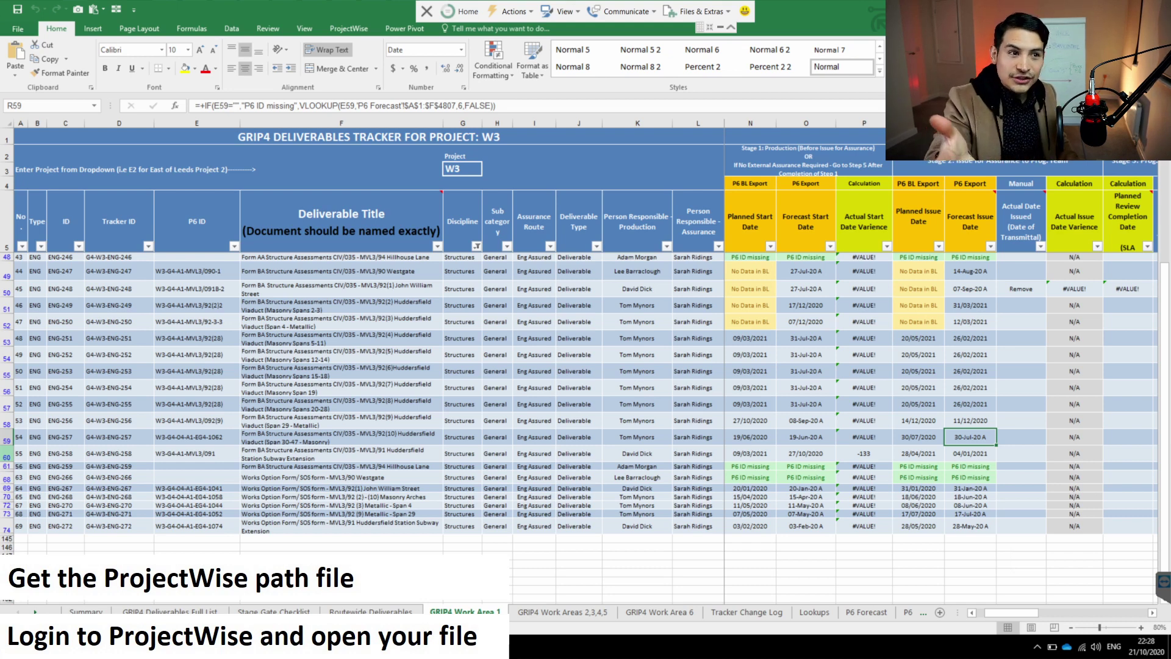
- Check the ProjectWise Explorer window and return to the Excel tracker workbook
left_click(565, 345)
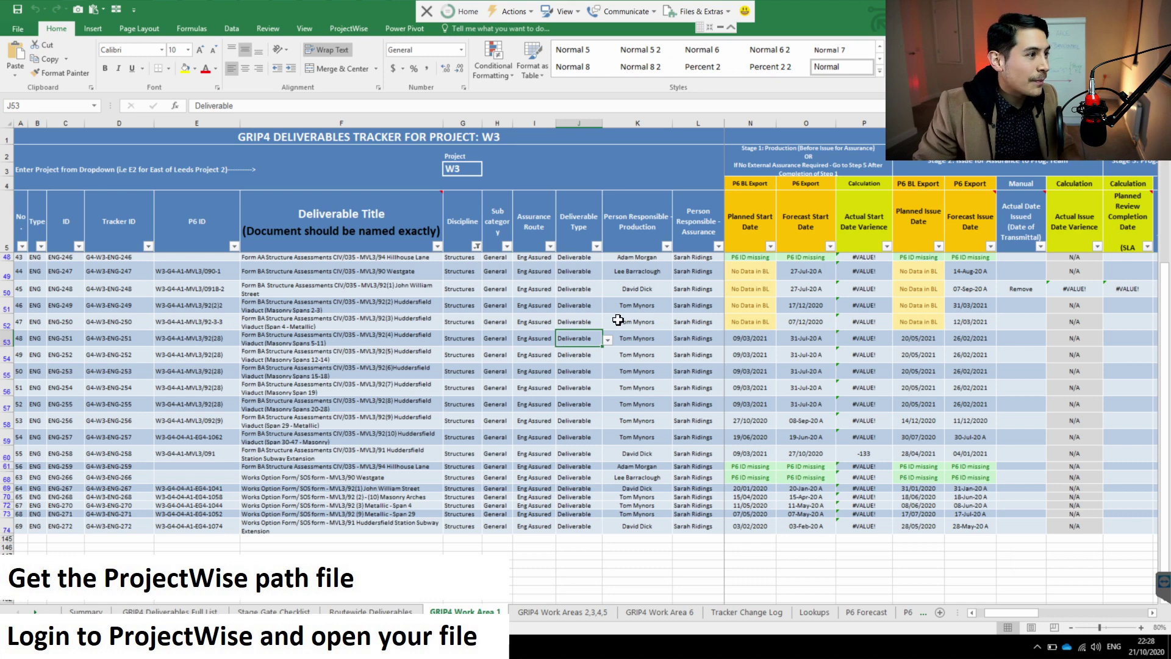
mouse_move(289, 238)
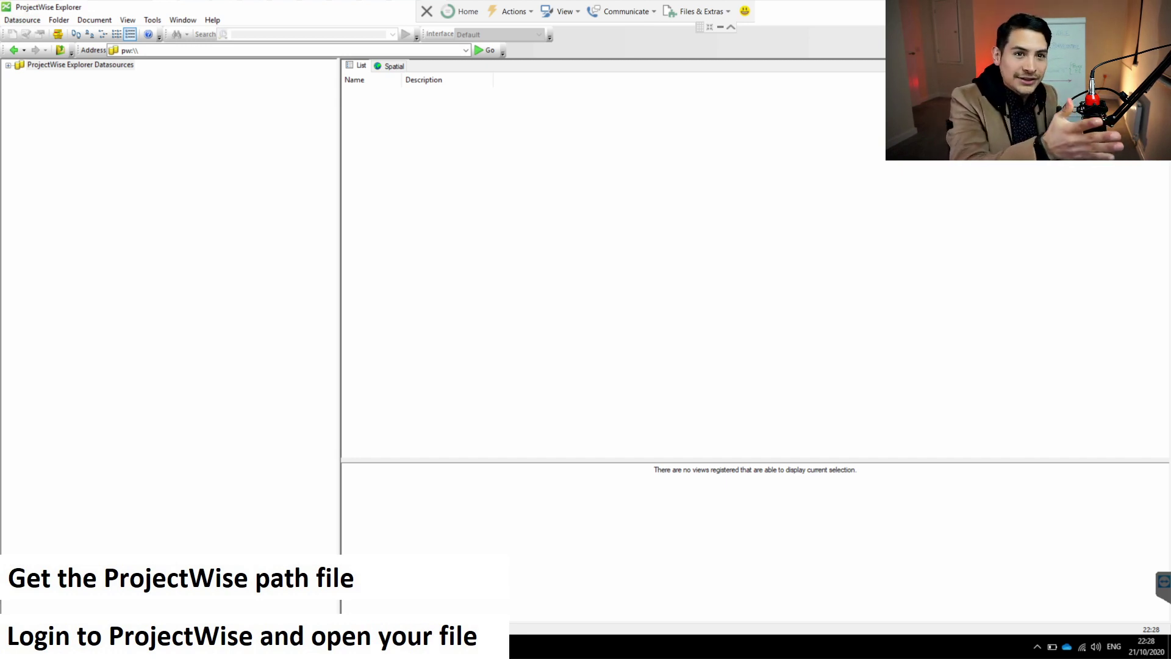
key("alt+Tab")
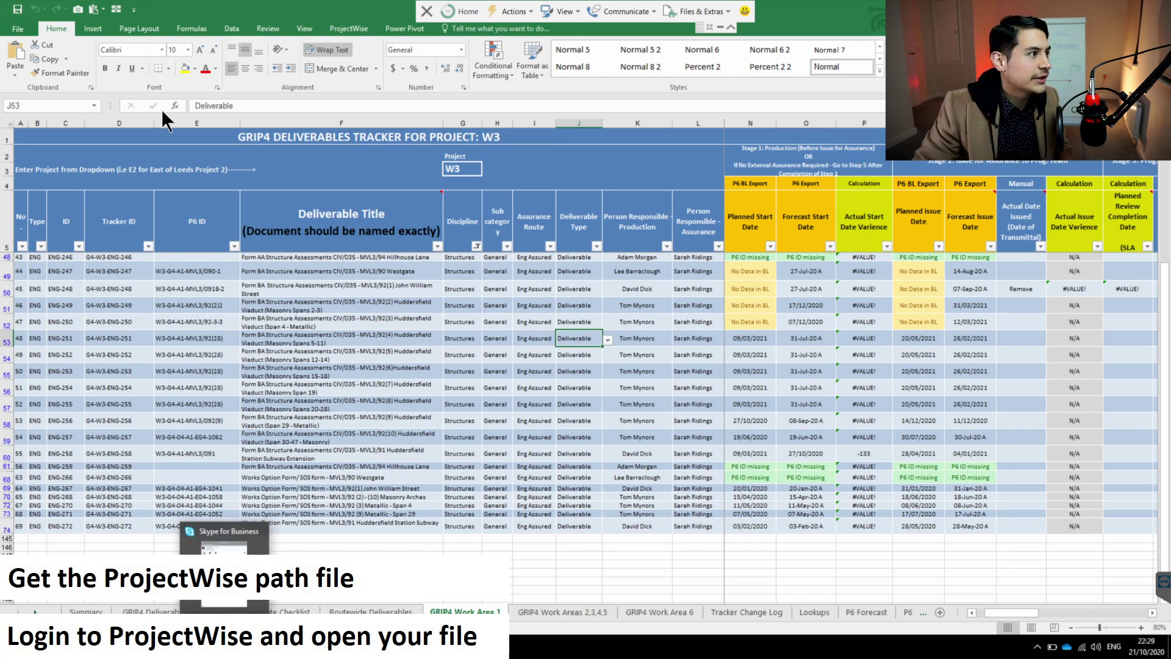
- Copy the tracker workbook's file path to the clipboard from its file information and return to the sheet
left_click(27, 30)
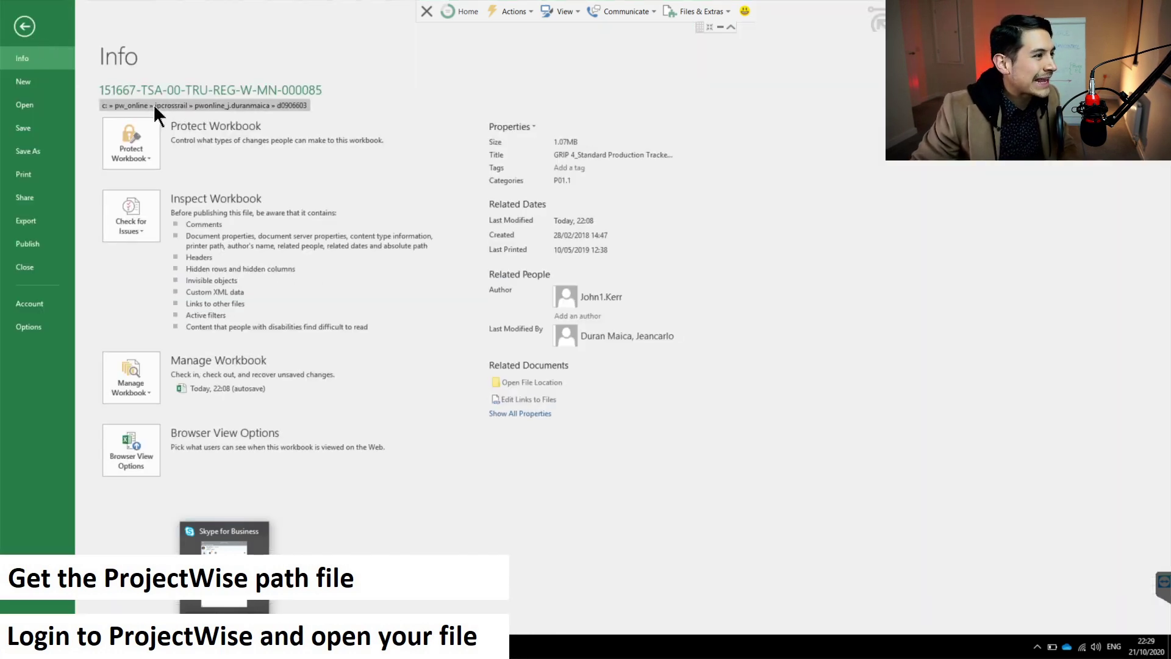
right_click(296, 107)
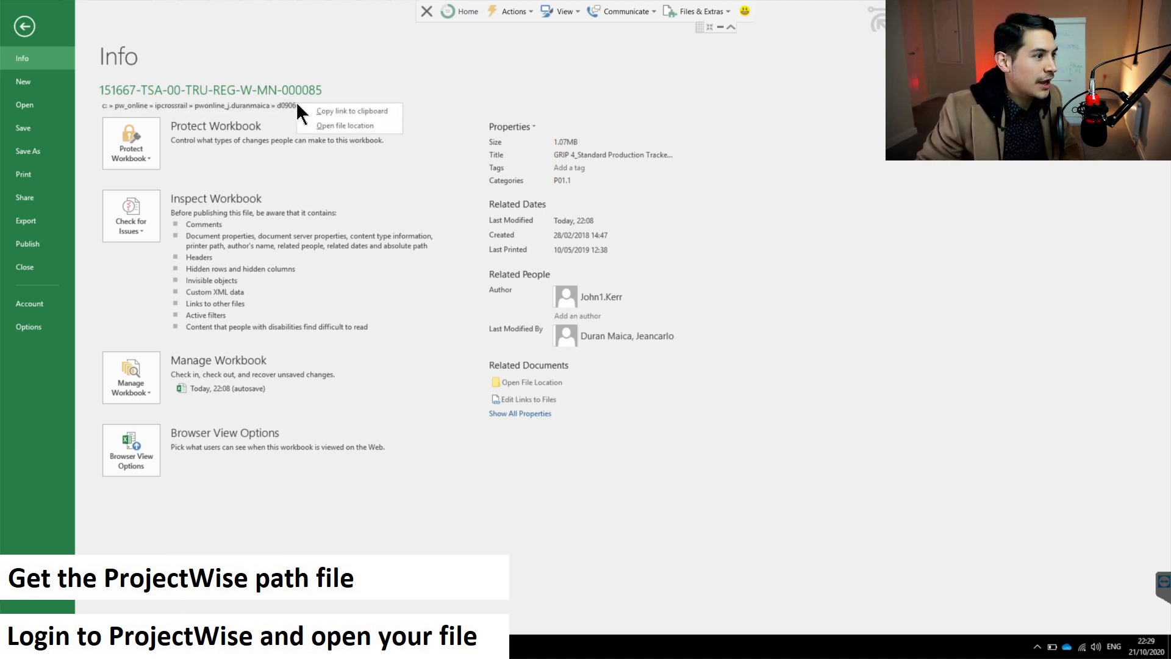
left_click(353, 114)
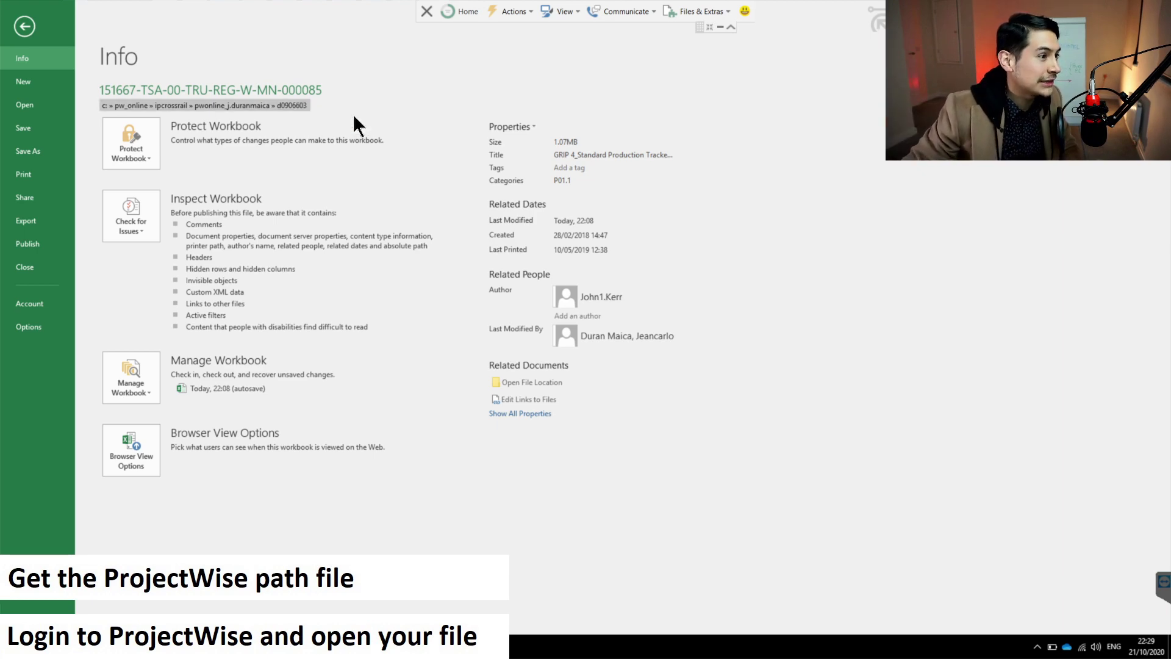
left_click(25, 27)
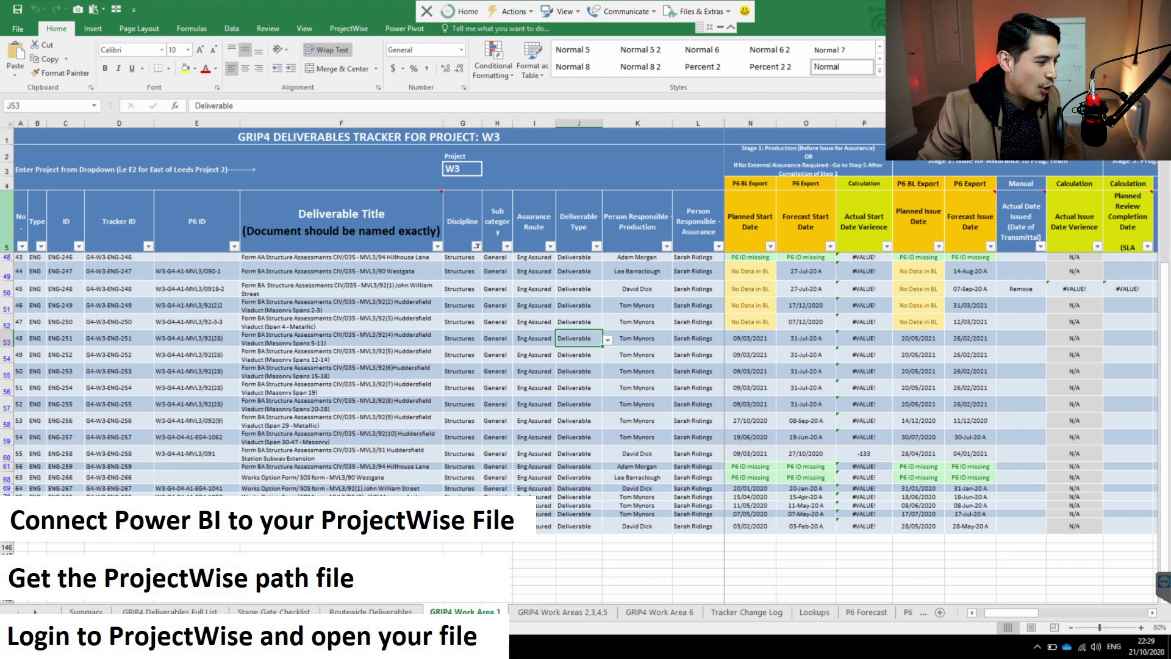
- Switch to Power BI and connect to a Web data source using the copied path of the tracker workbook
key("alt+Tab")
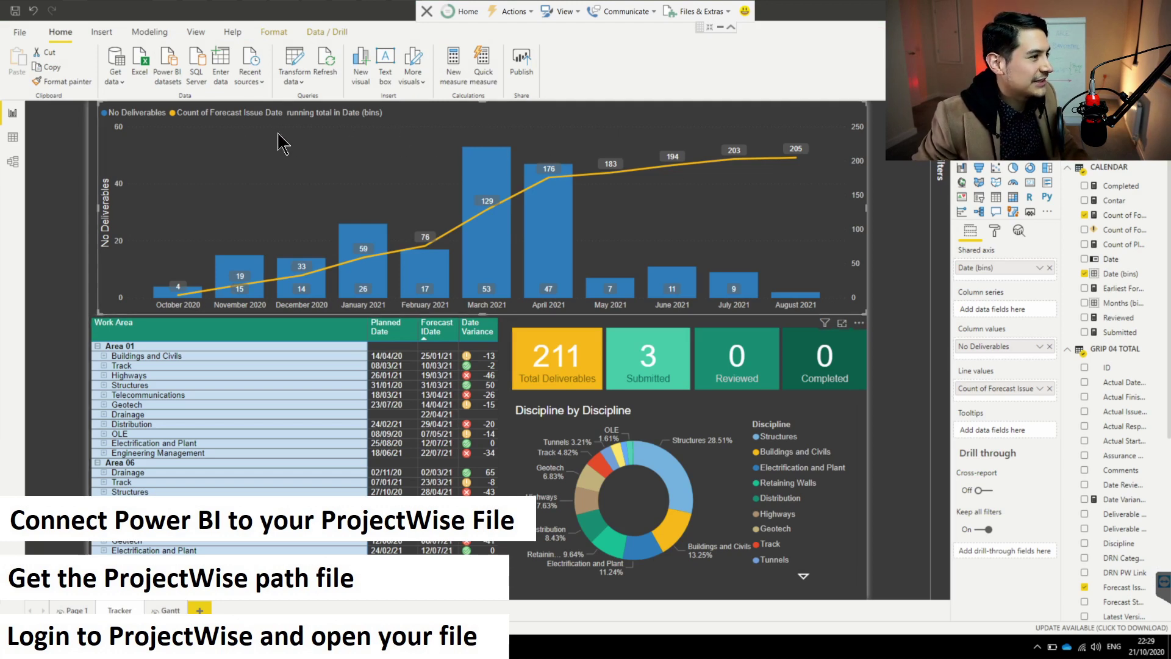
left_click(115, 82)
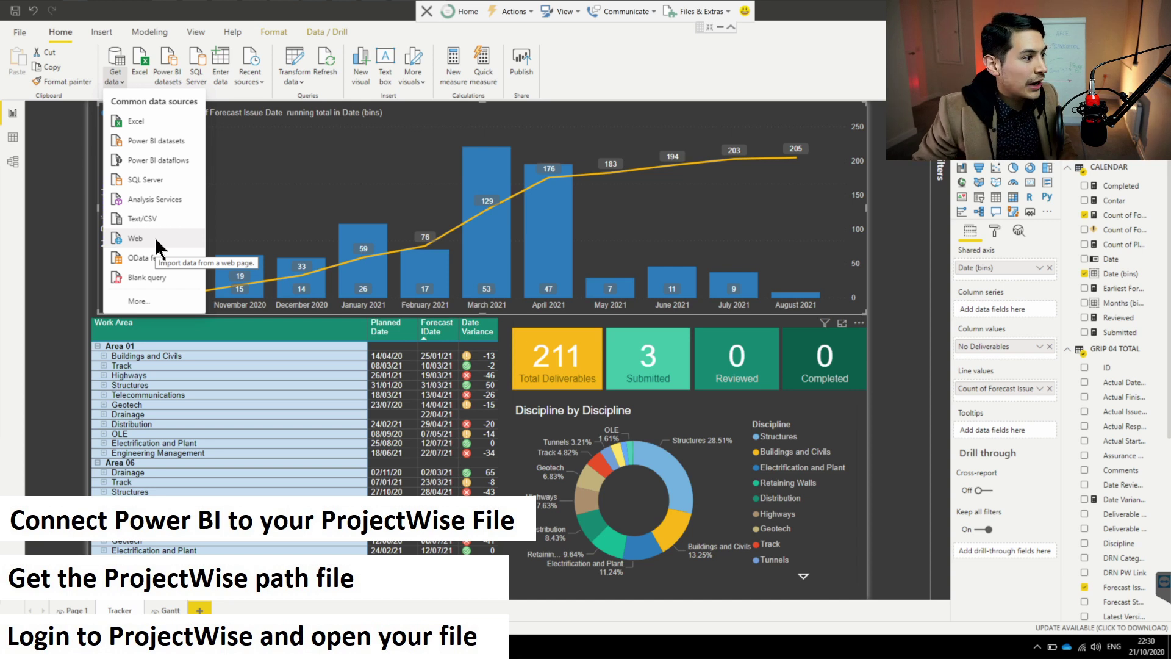
left_click(155, 237)
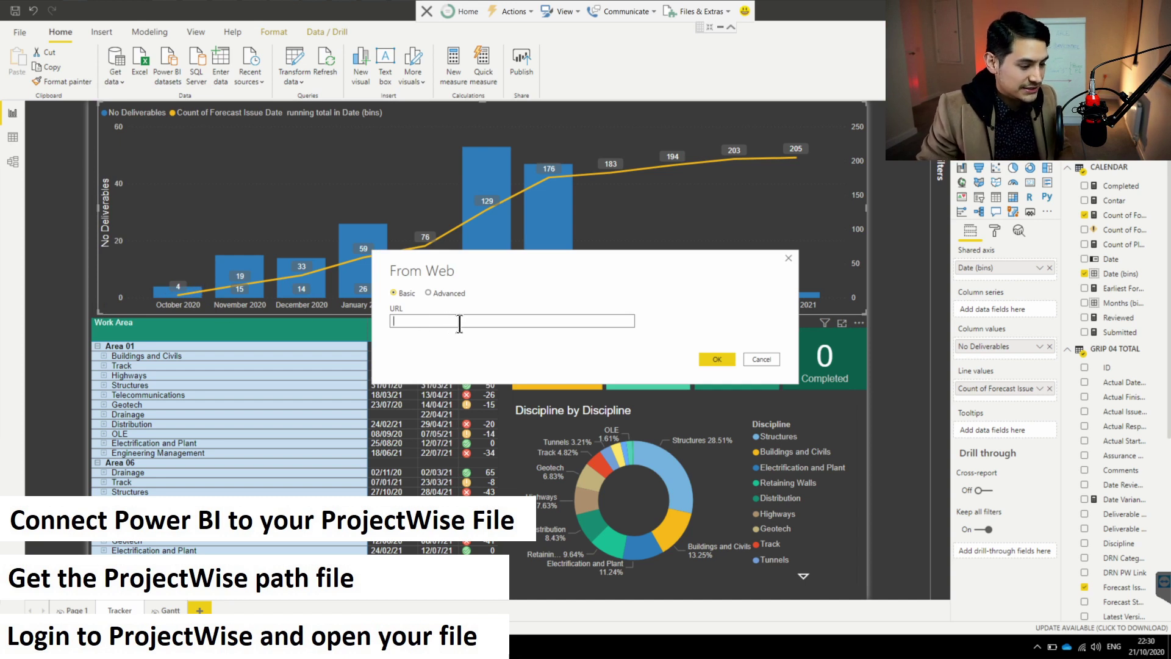
key("ctrl+v")
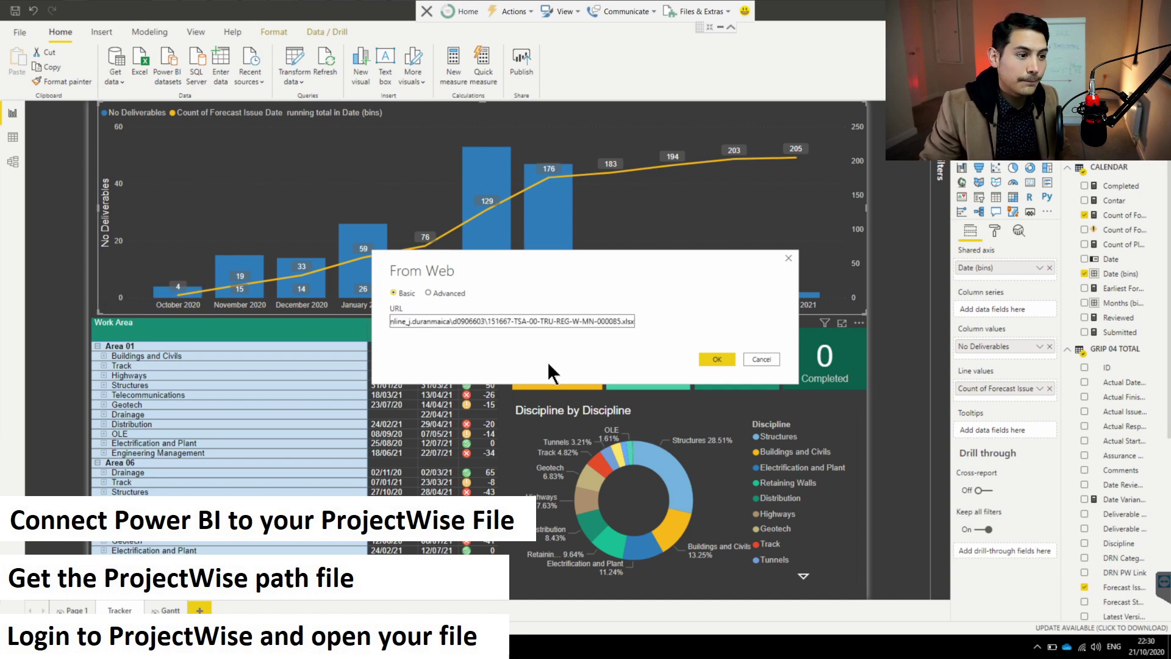
left_click(710, 362)
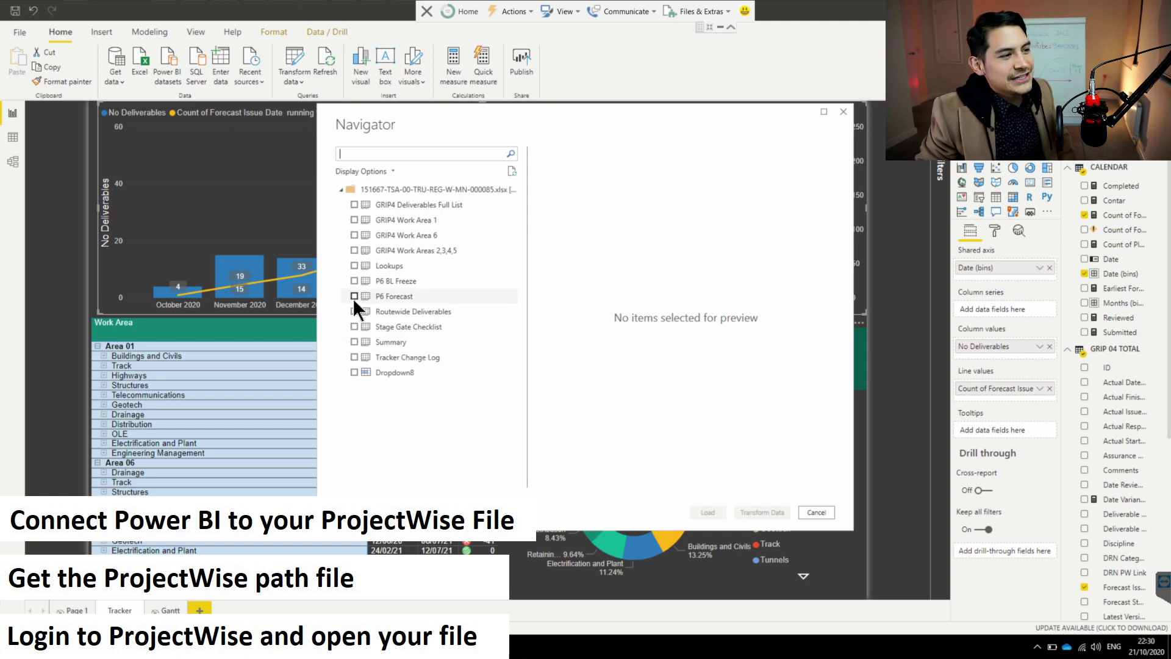
- Select the GRIP4 Work Area 1 and GRIP4 Work Area 6 sheets for import, and cancel without loading them
left_click(354, 220)
left_click(354, 235)
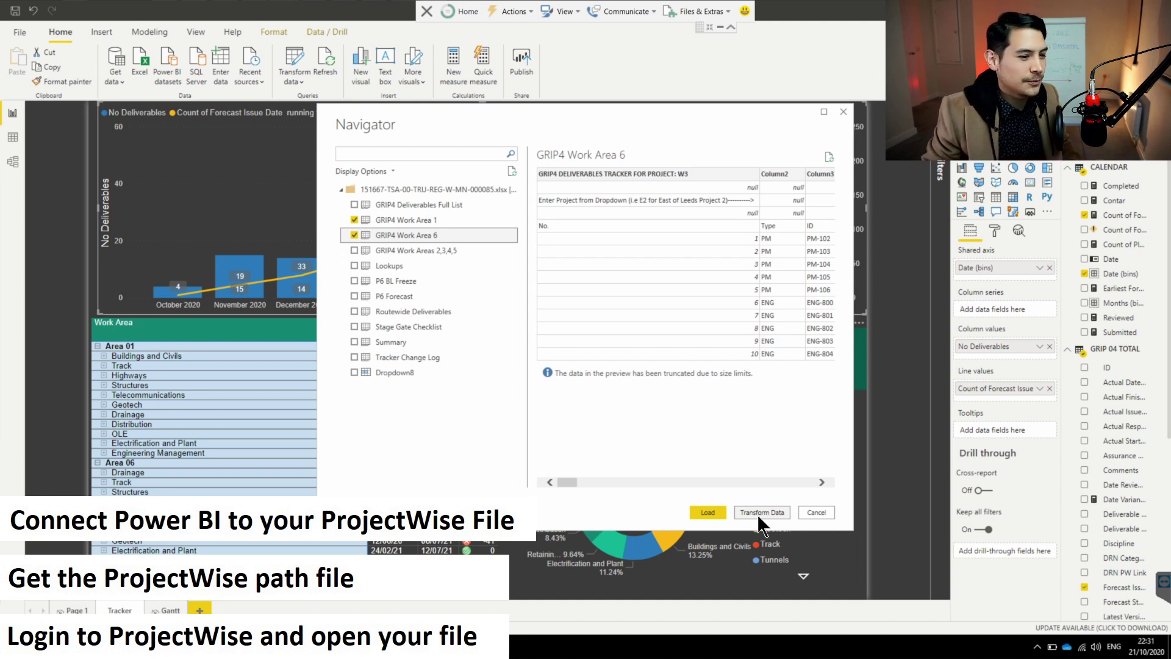
left_click(817, 513)
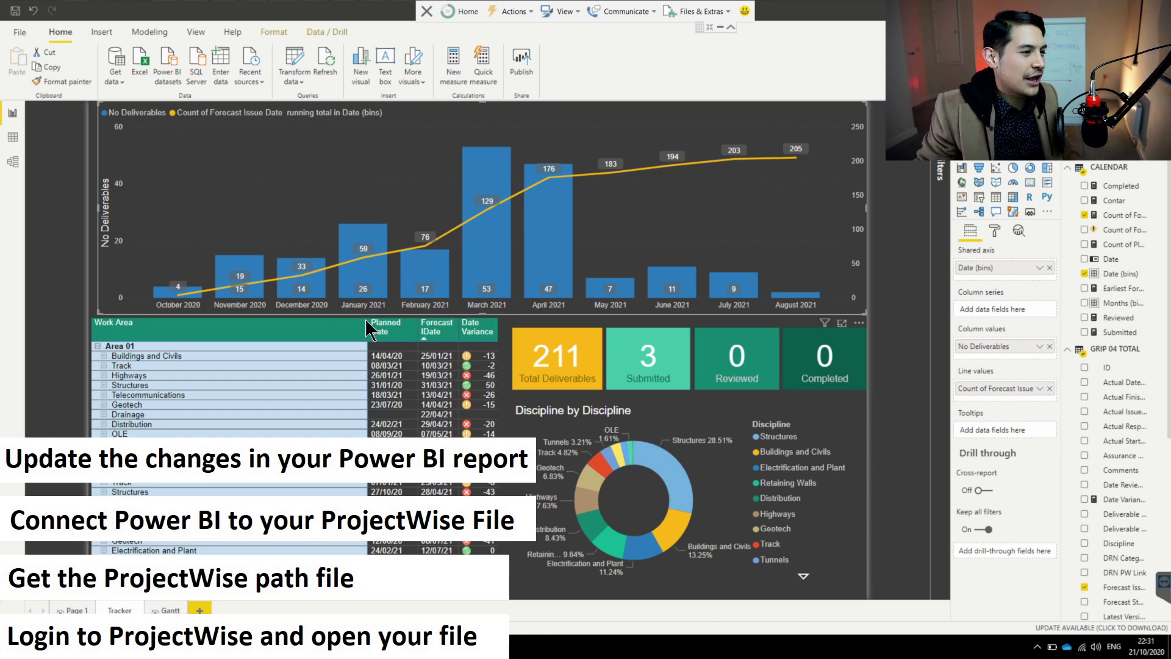
- Filter the Tracker page by the Structures discipline in the donut chart and clear that filter again
left_click(104, 482)
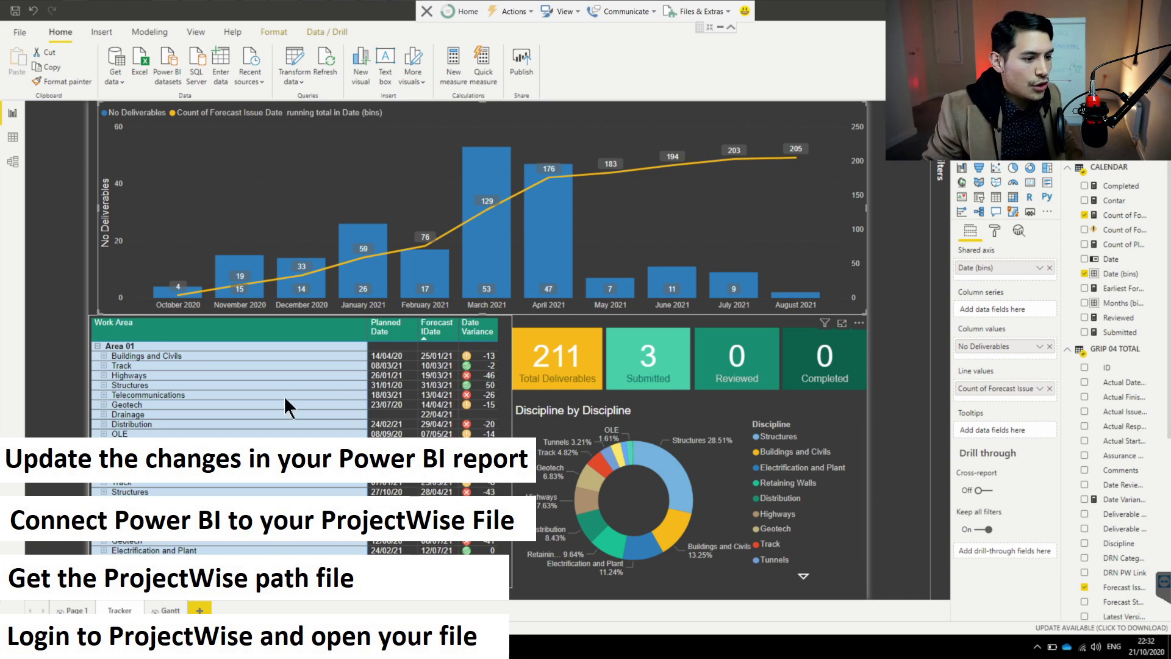
left_click(677, 476)
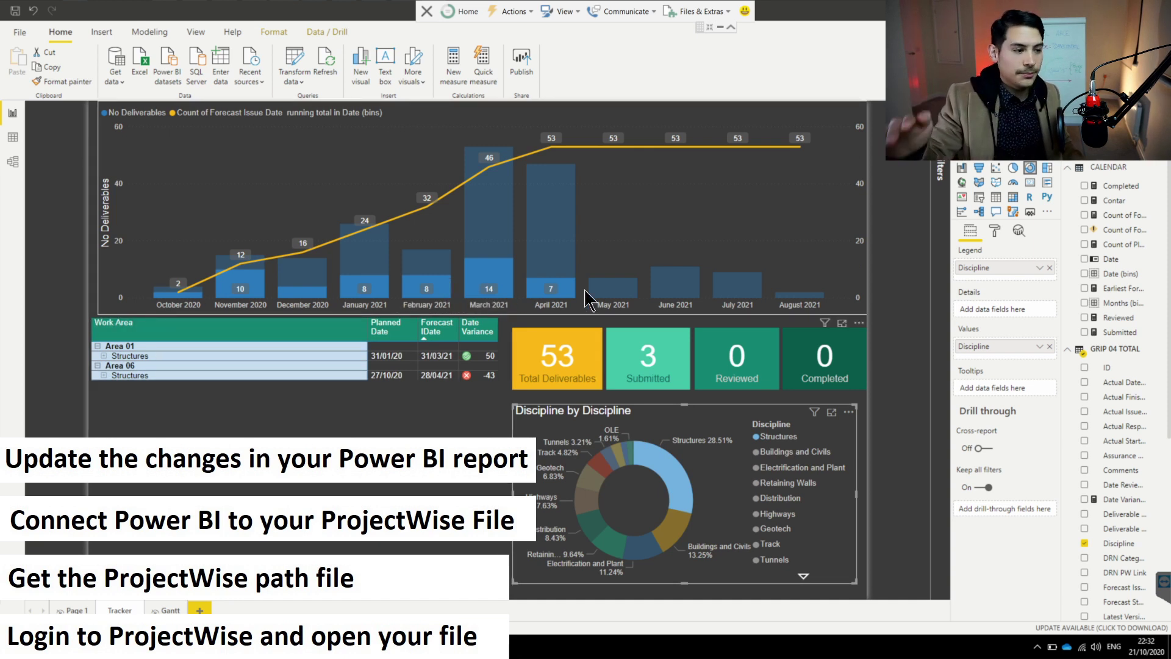
left_click(679, 485)
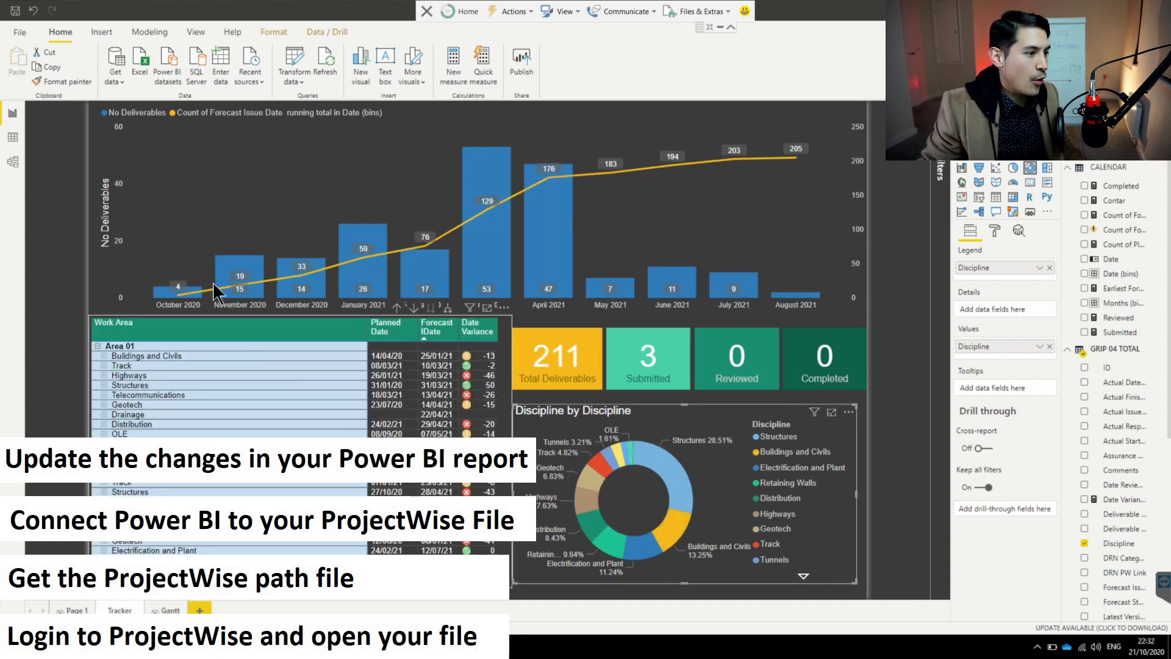
- Filter the report by November 2020, inspect the Buildings and Civils deliverables under Area 01, and clear the month filter
mouse_move(221, 281)
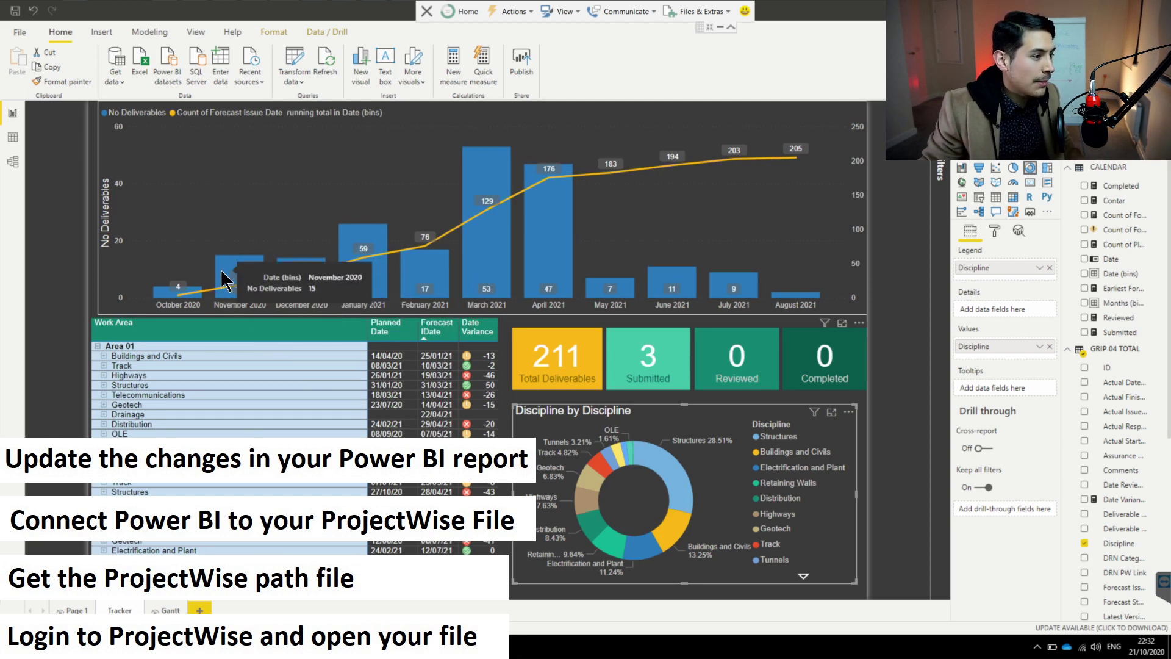
left_click(222, 280)
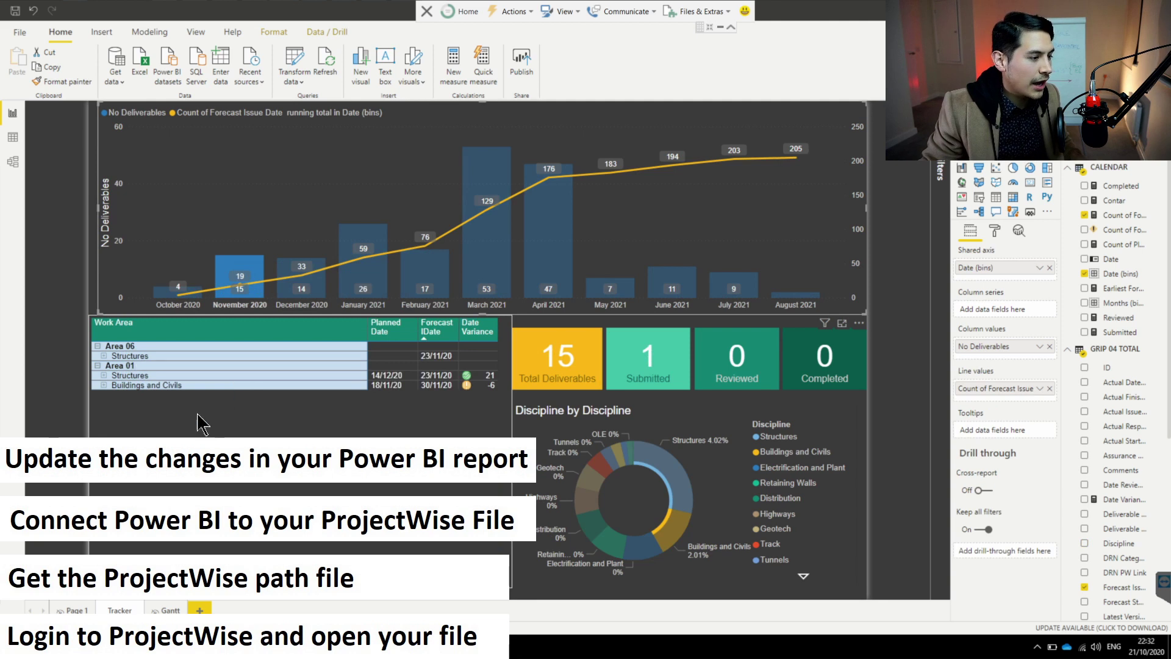
left_click(104, 386)
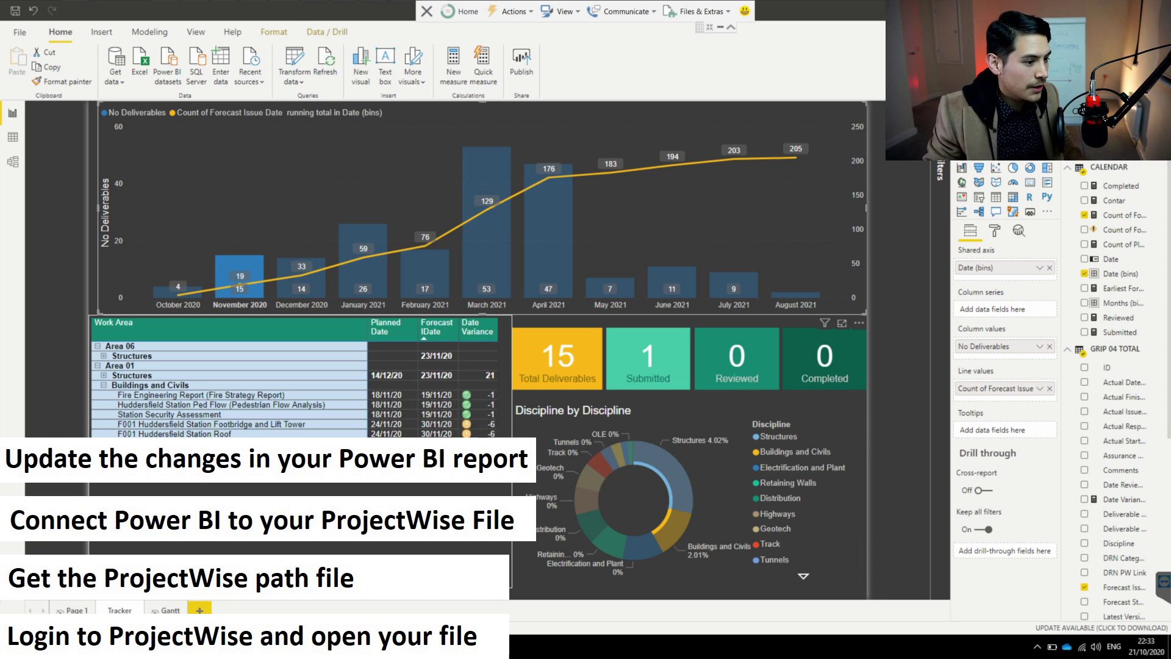
left_click(104, 388)
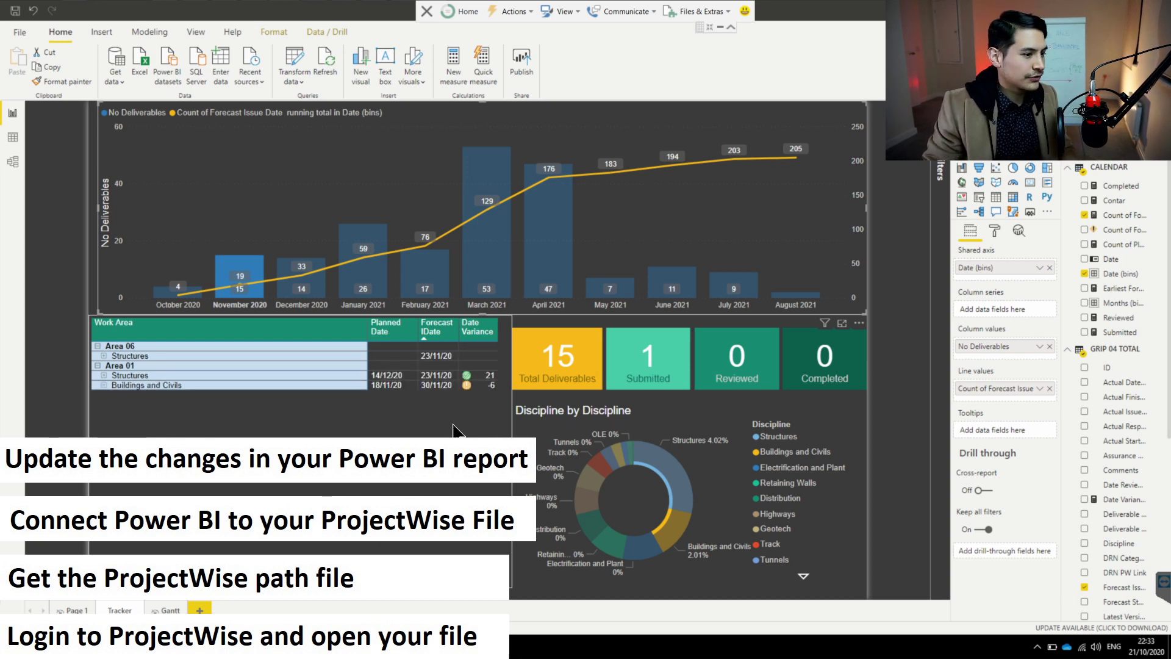
left_click(225, 276)
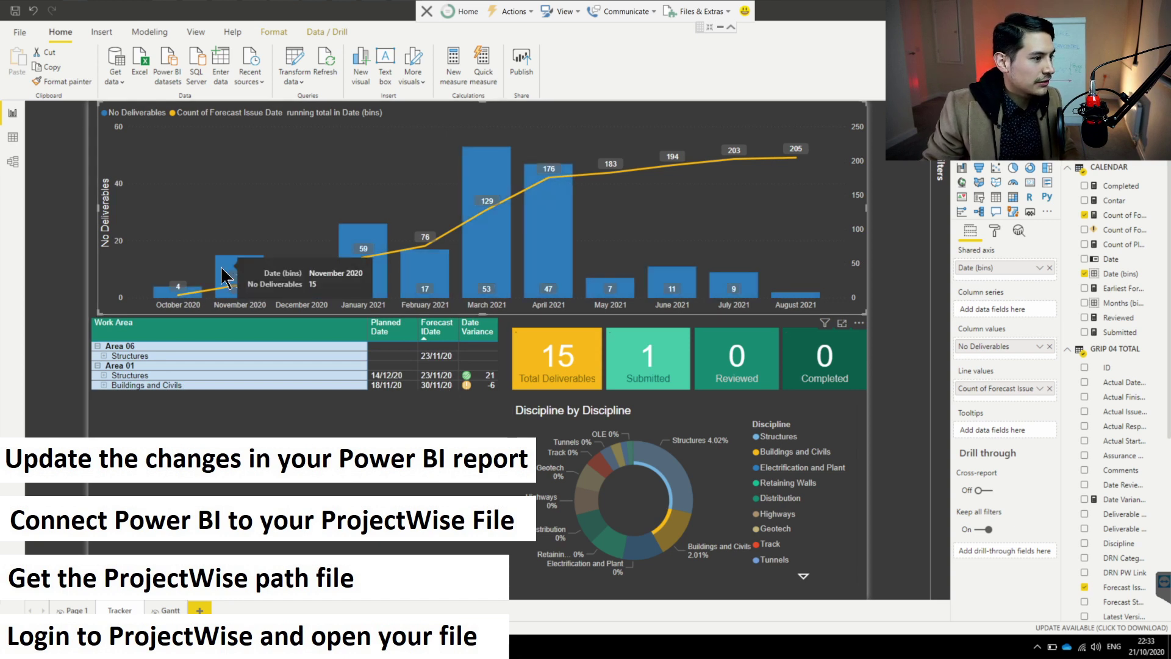
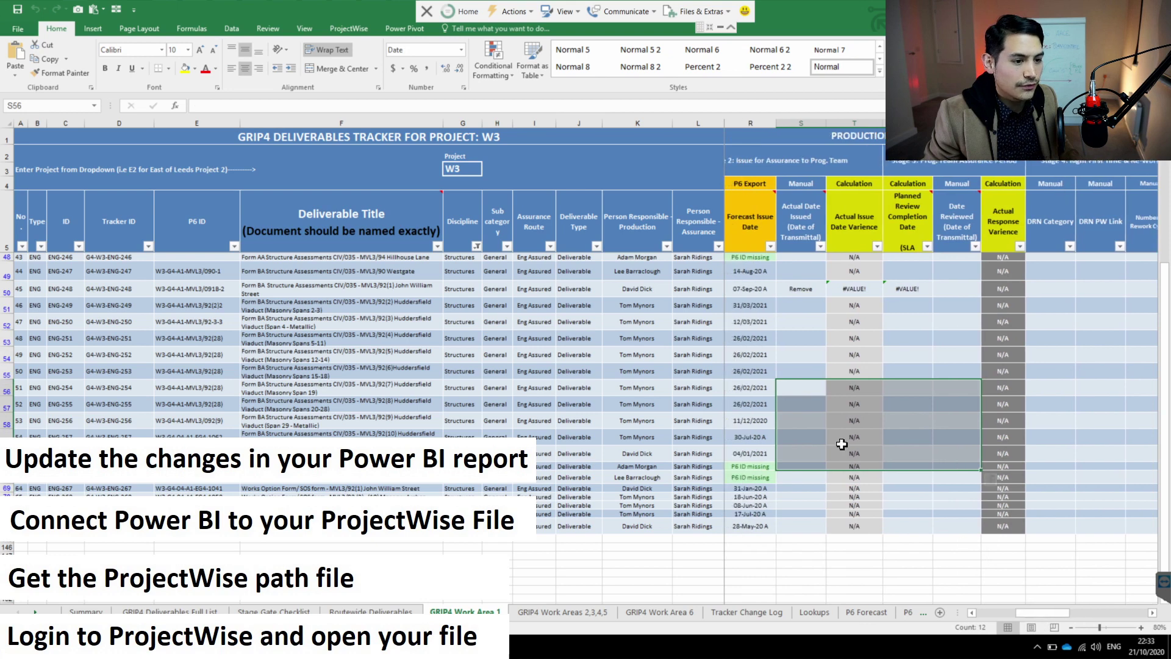
- Paste the 26/02/2021 forecast issue date from row 56 as values into Actual Date Issued, from row 56 through the last filtered row
left_click(972, 612)
left_click(780, 157)
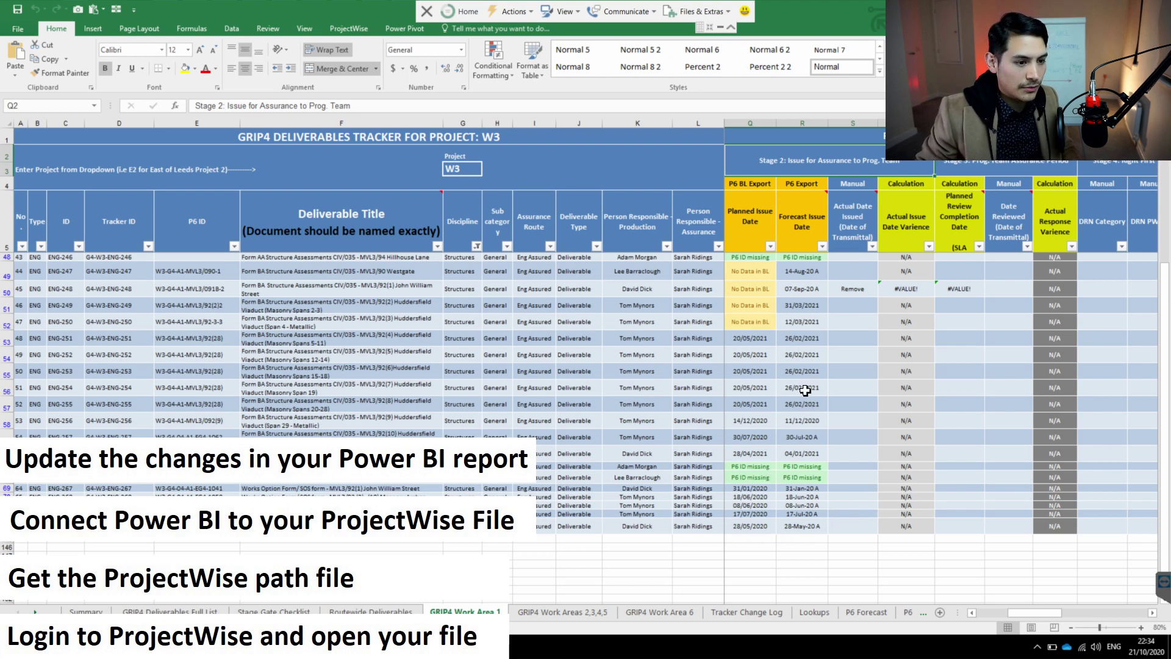
left_click_drag(803, 385, 814, 422)
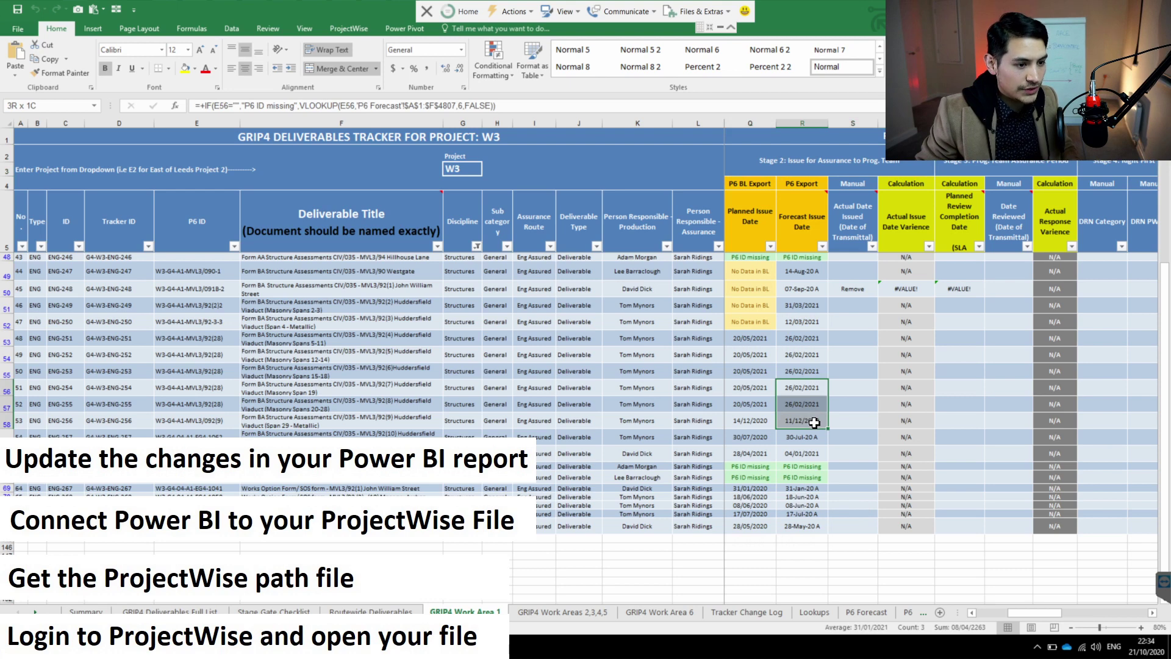
left_click(805, 390)
key("ctrl+c")
left_click_drag(857, 392, 864, 524)
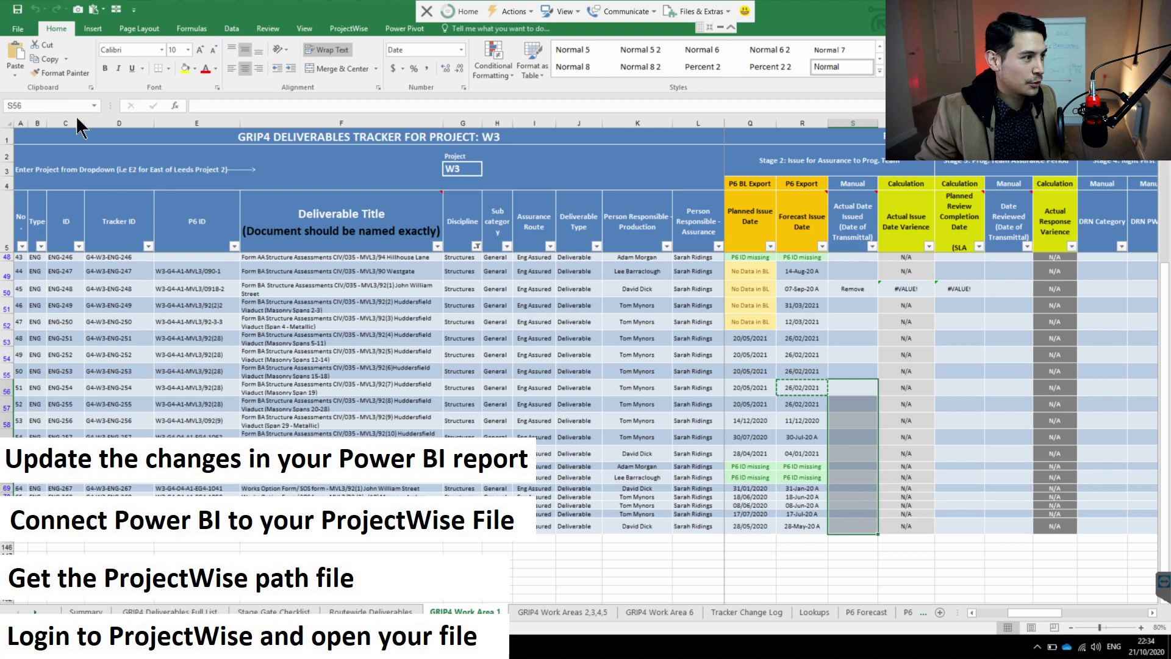
left_click(18, 68)
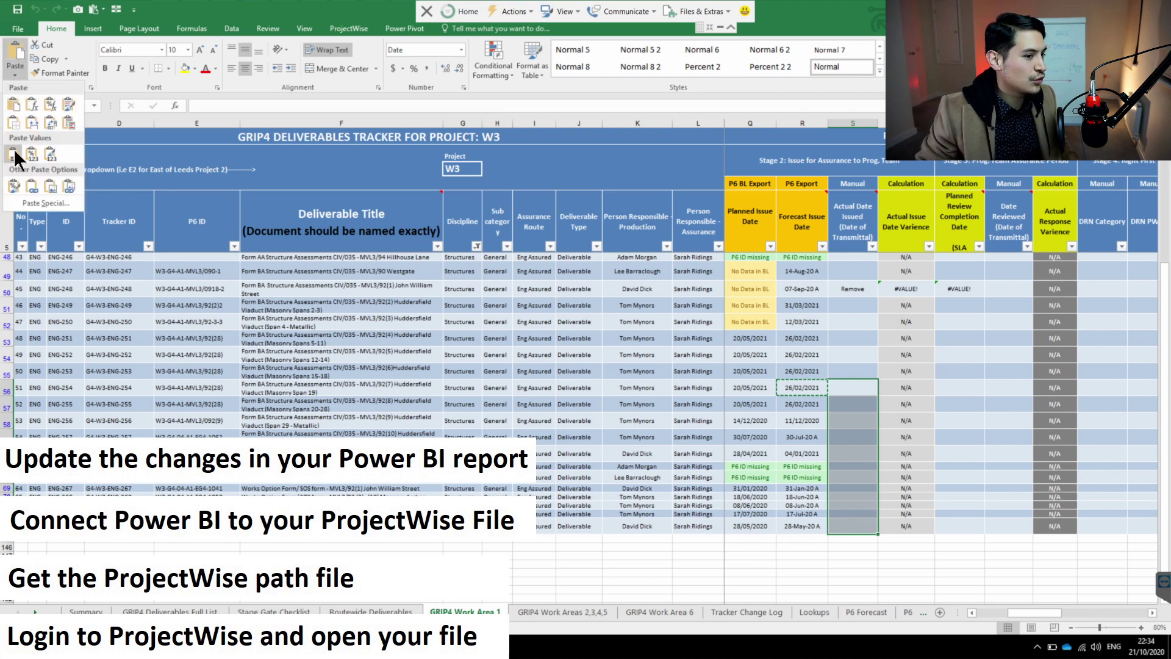
key("ctrl+v")
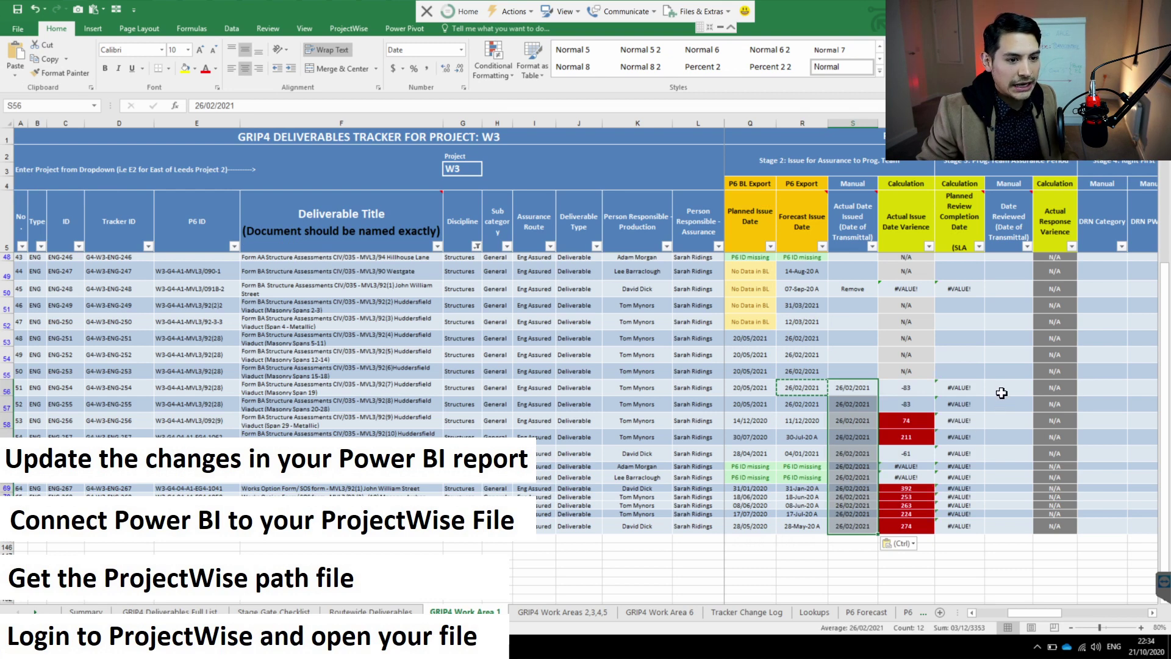
- Paste the copied 26/02/2021 date as values into Date Reviewed from row 56 through the last filtered row, and save the workbook
left_click_drag(1007, 391, 1016, 528)
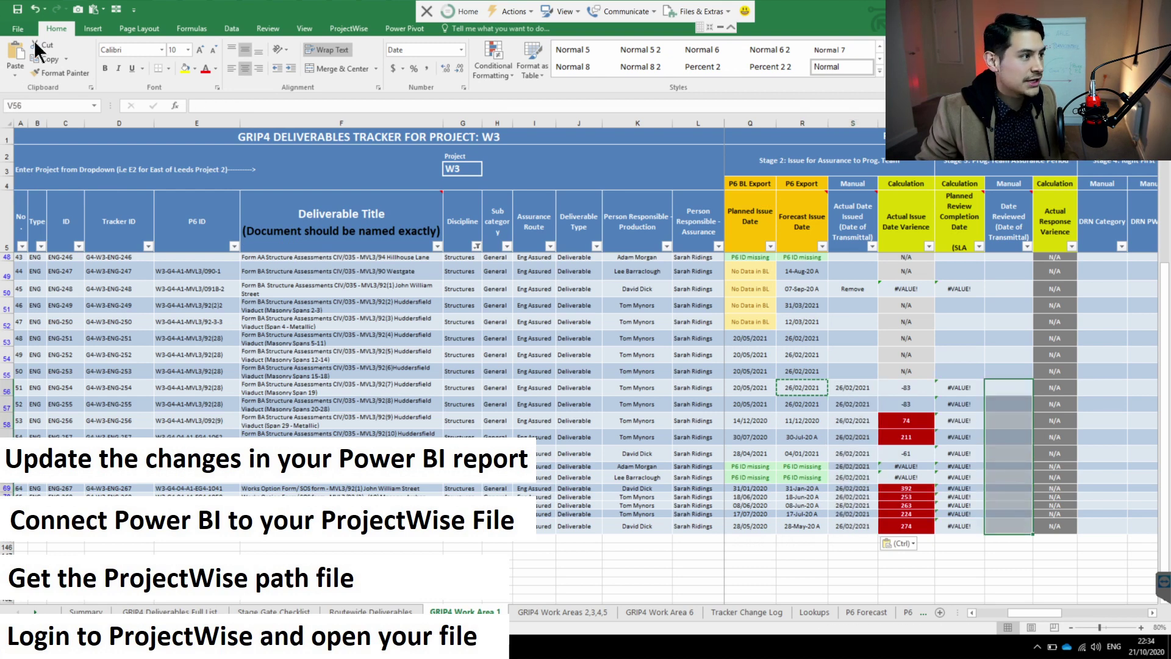
left_click(15, 74)
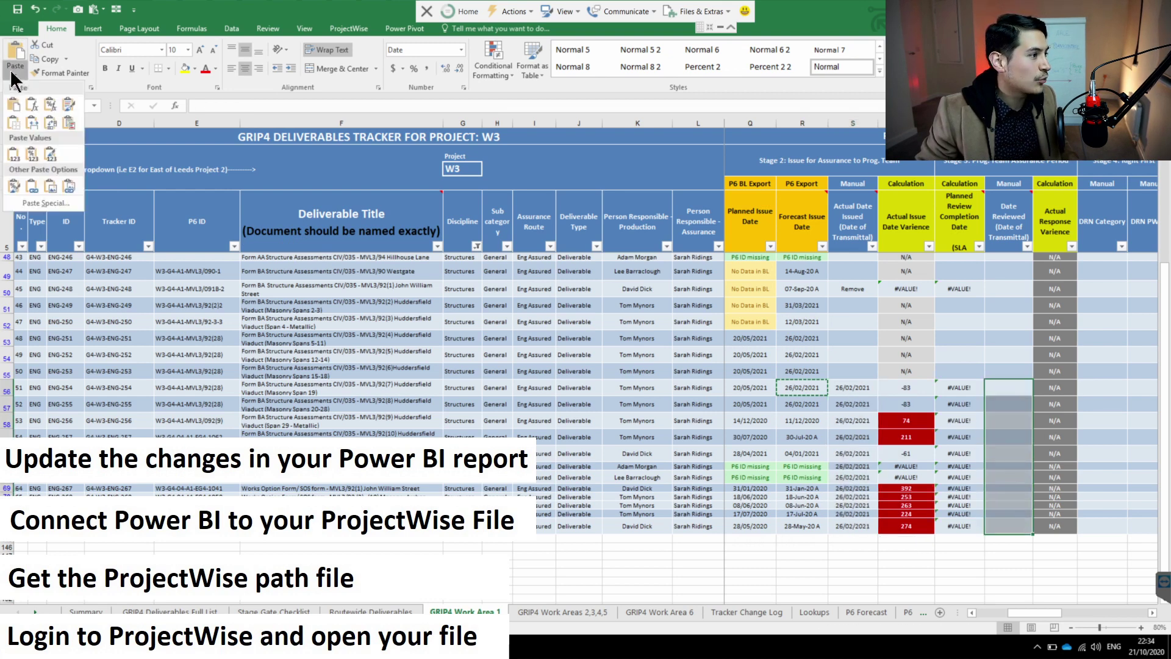
left_click(17, 152)
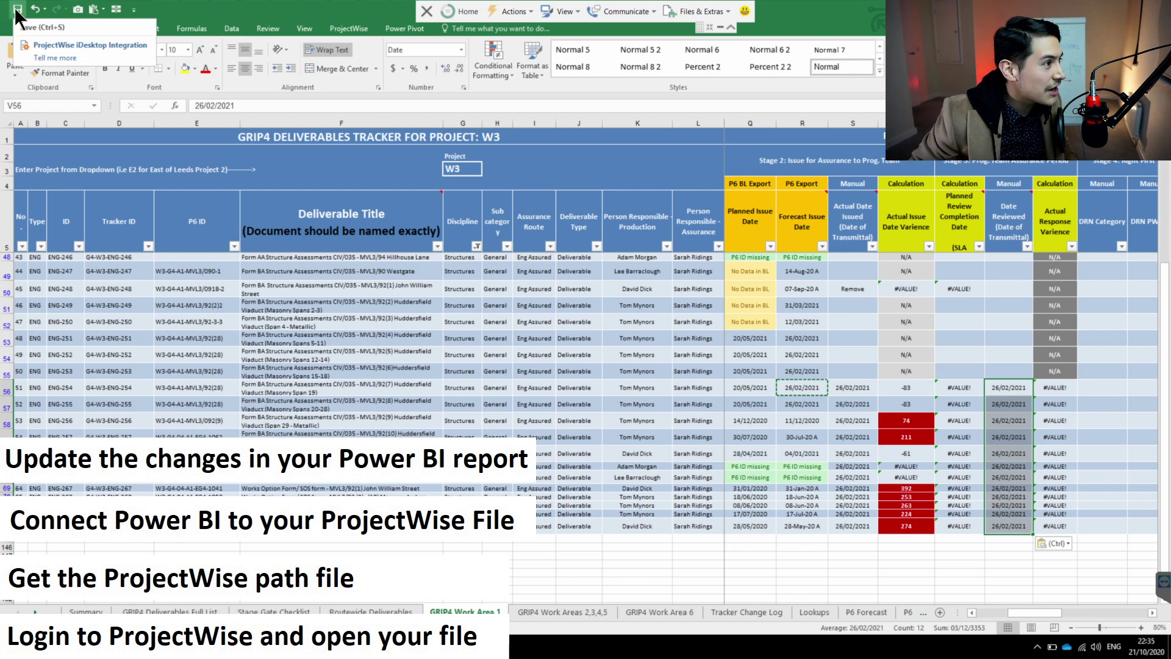
left_click(16, 10)
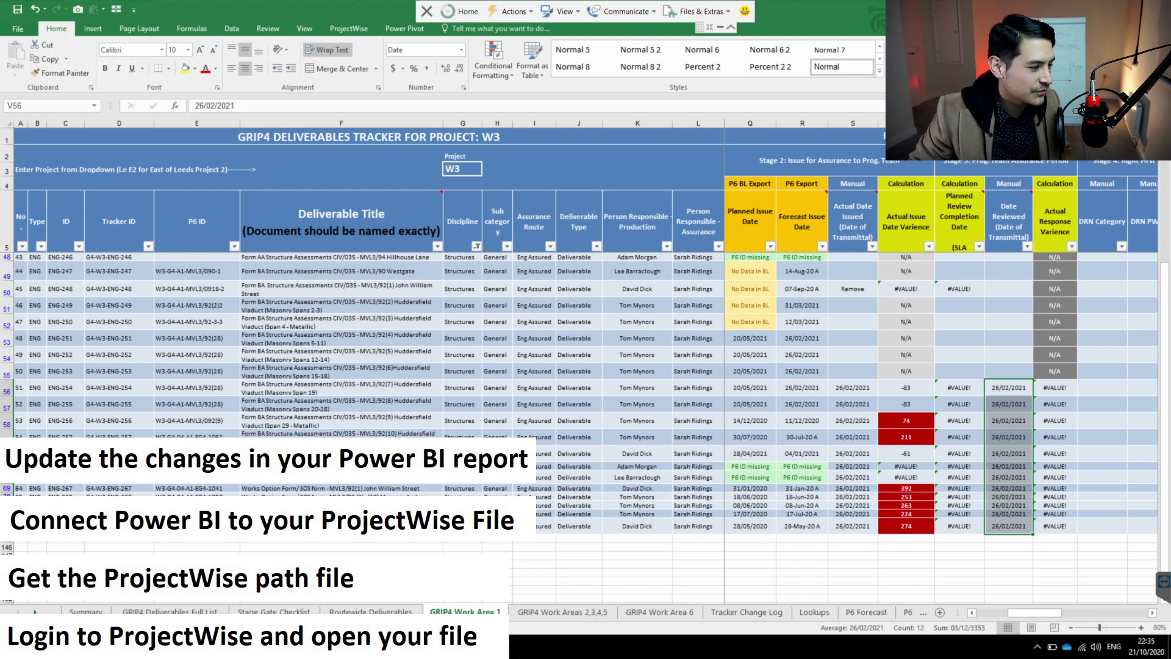
- Switch to Power BI, refresh the report data from the tracker workbook, and dismiss the refresh summary
key("alt+Tab")
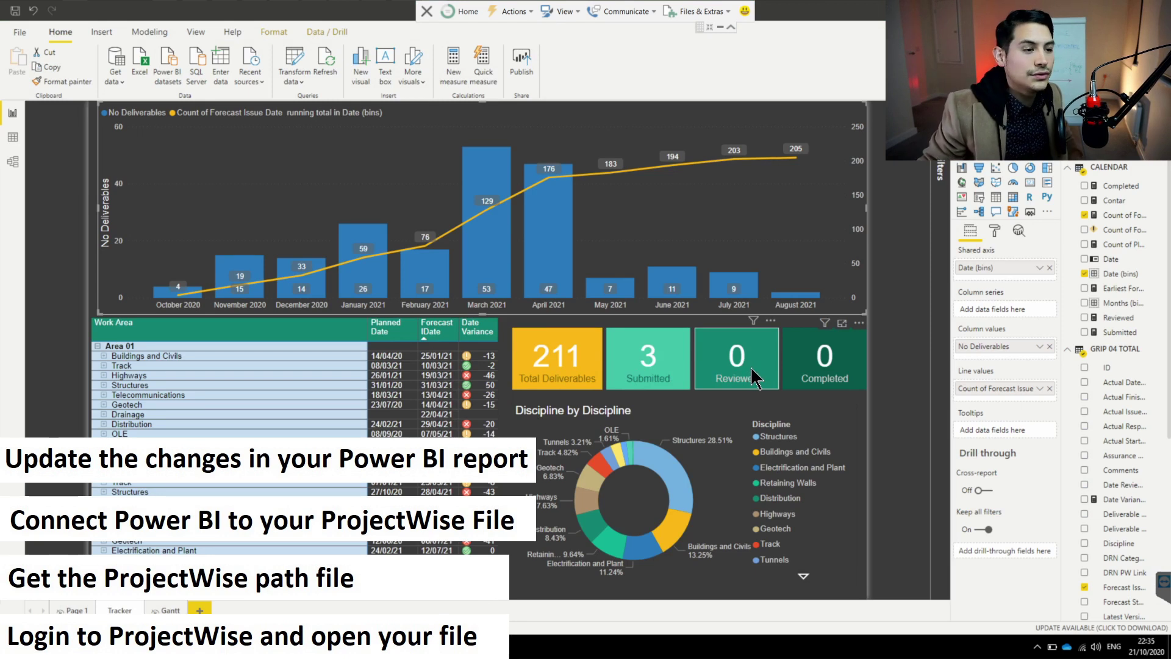
left_click(330, 65)
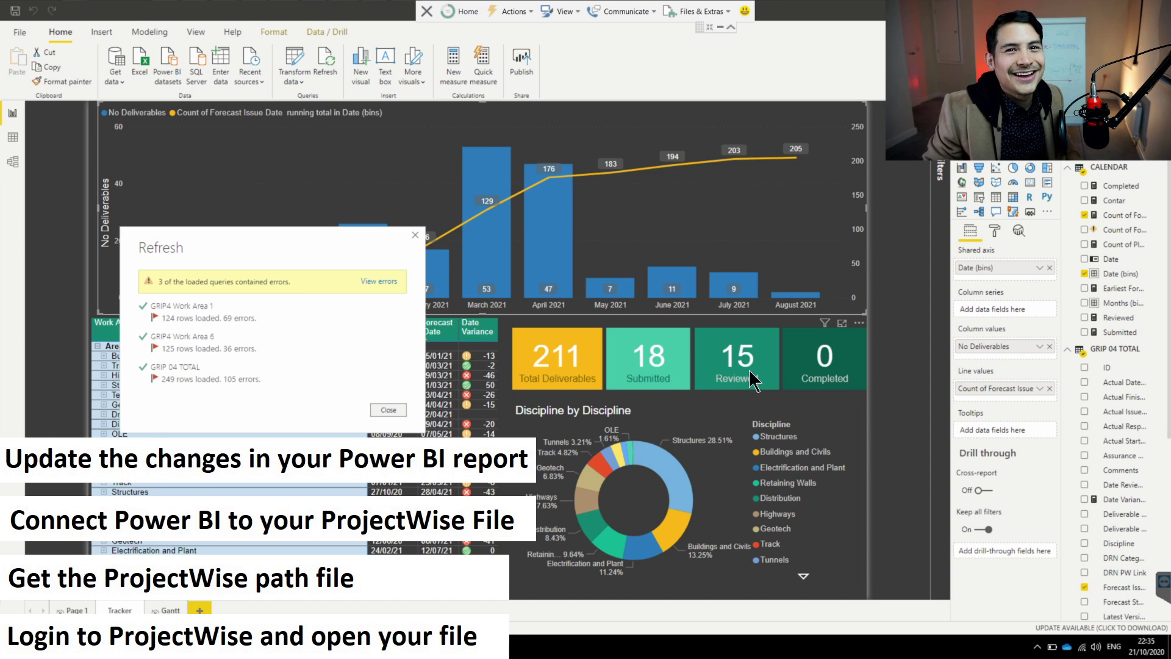
left_click(415, 235)
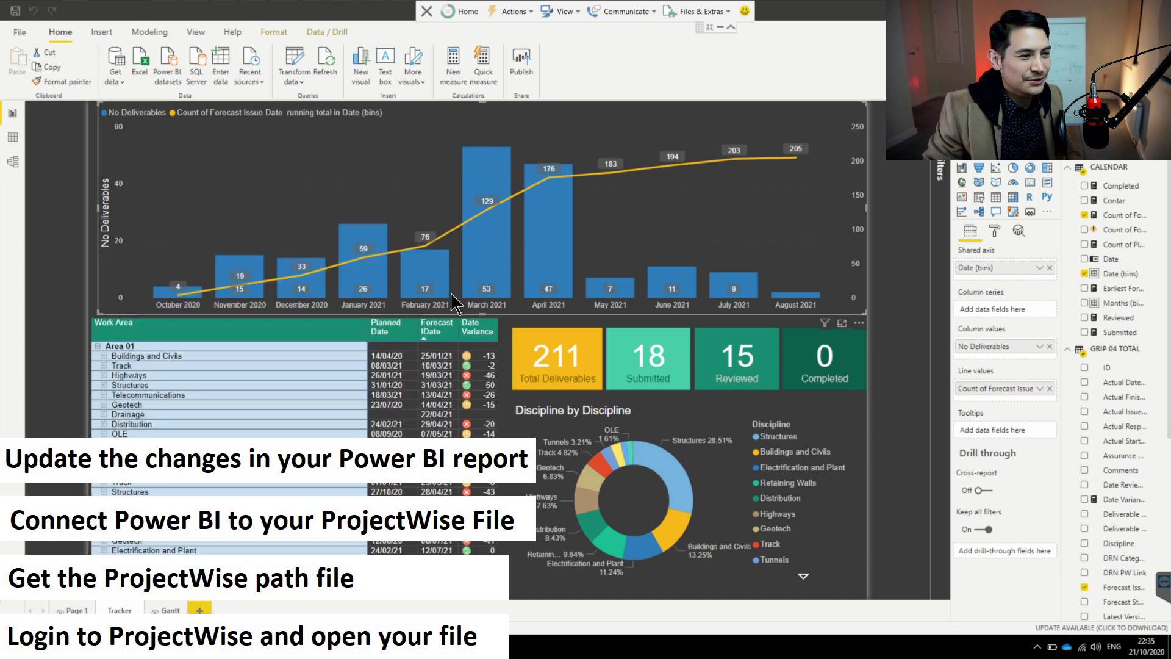